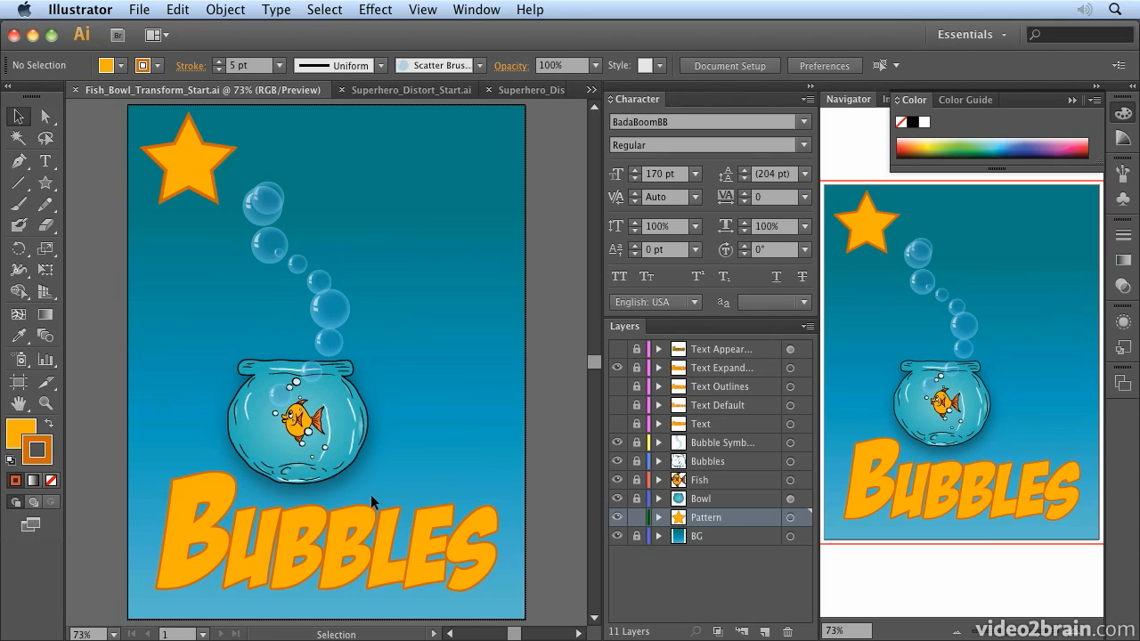
- Scale the orange star down slightly from its lower-right corner and collapse the expanded Color panel
left_click(186, 172)
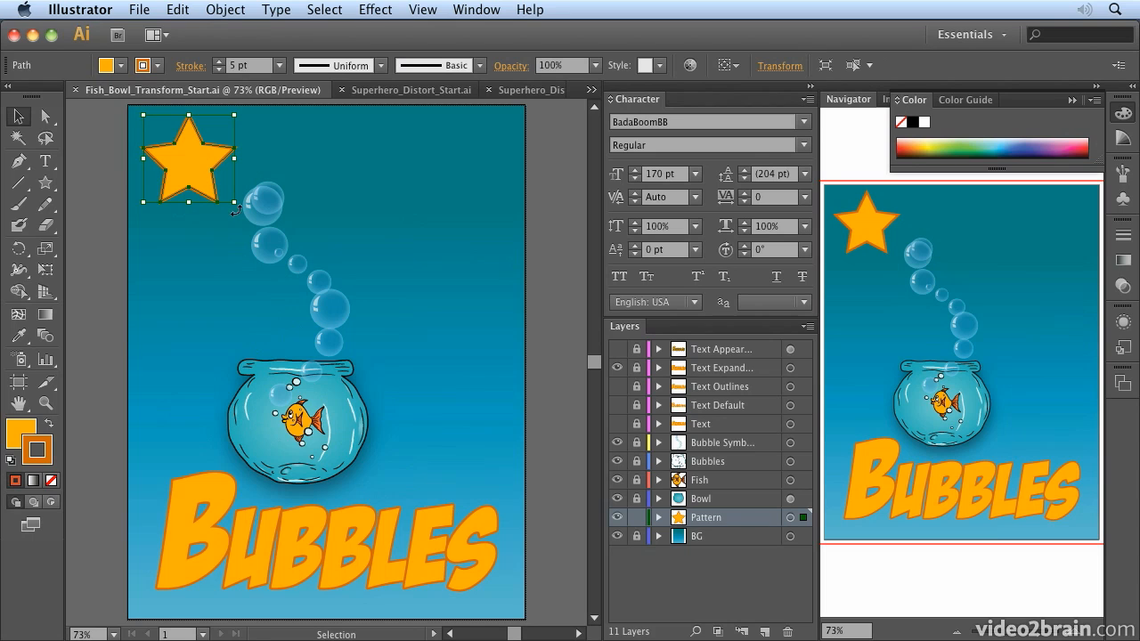
left_click_drag(234, 204, 223, 190)
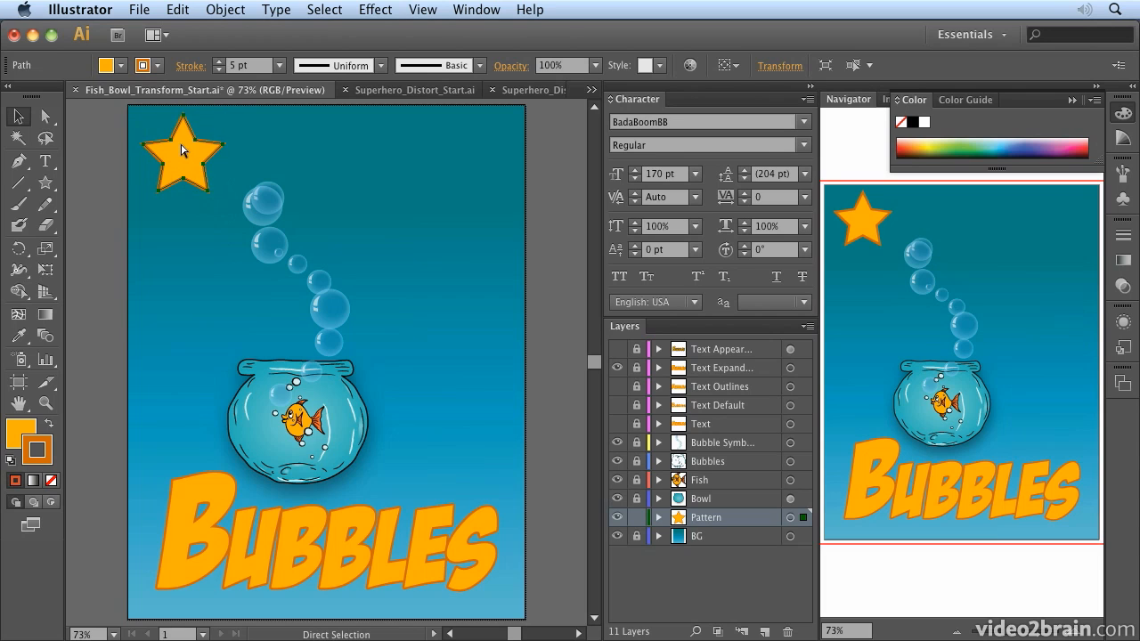
key("super+1")
key("super+plus")
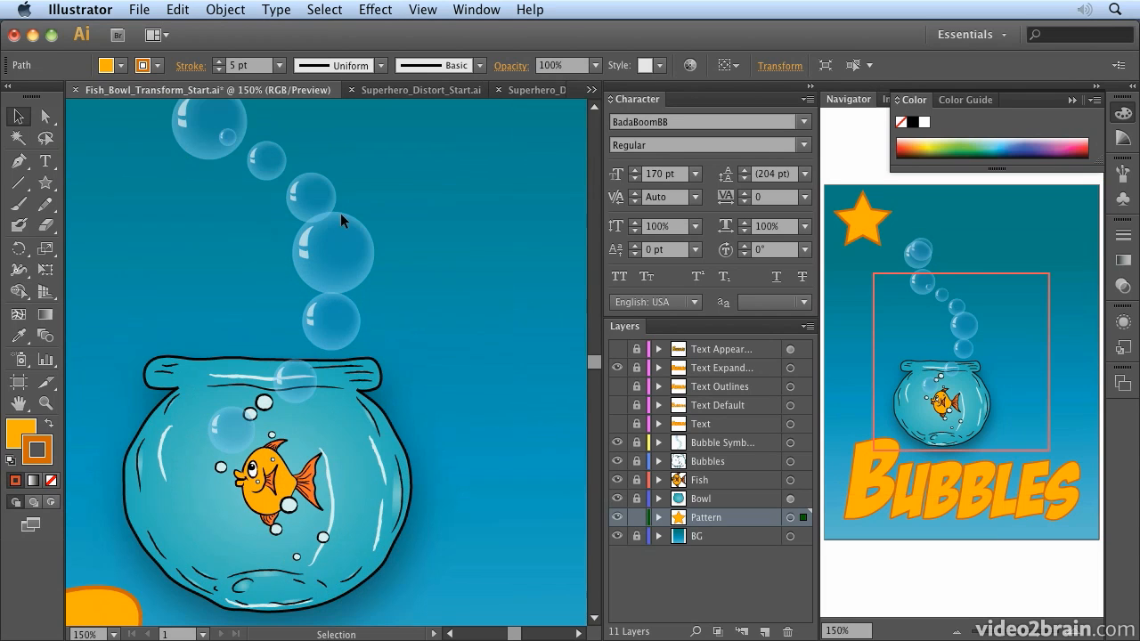
key("space")
left_click_drag(128, 160, 360, 455)
left_click_drag(852, 330, 878, 258)
left_click(340, 293)
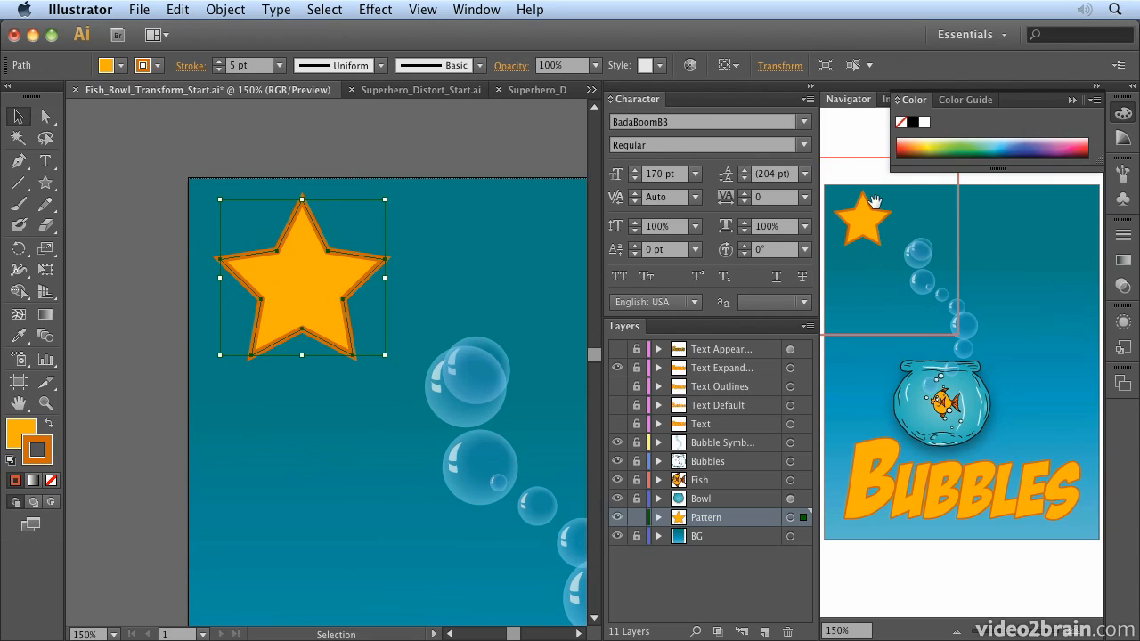
left_click(1071, 101)
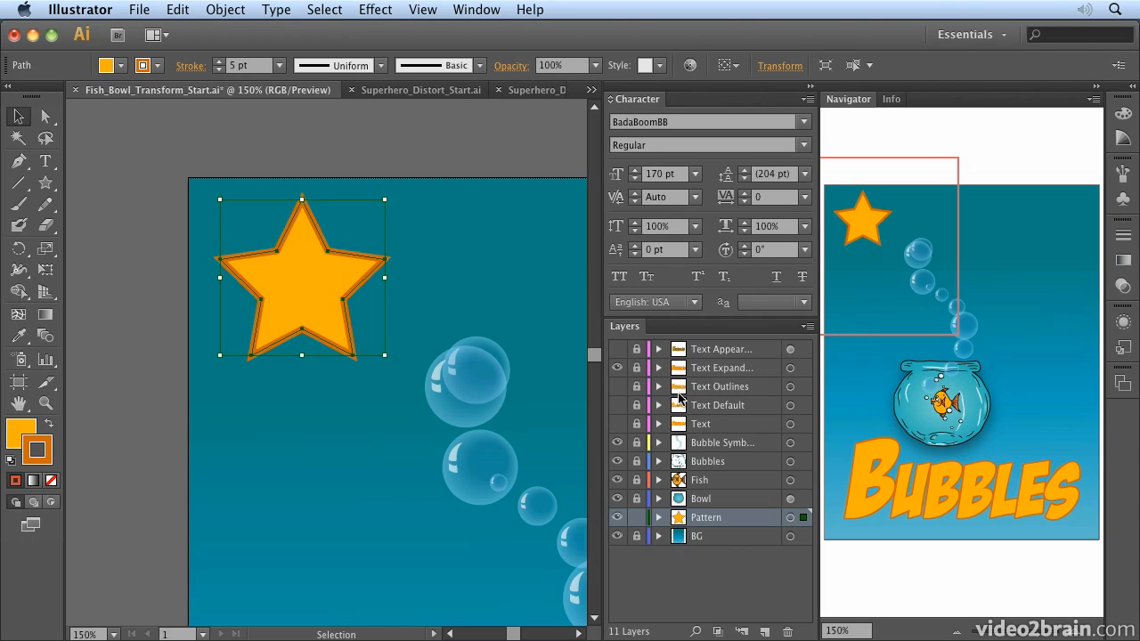
- Try the Pucker & Bloat effect on the star with preview on, first at 55% bloat and then toward pucker, and cancel it
left_click(377, 11)
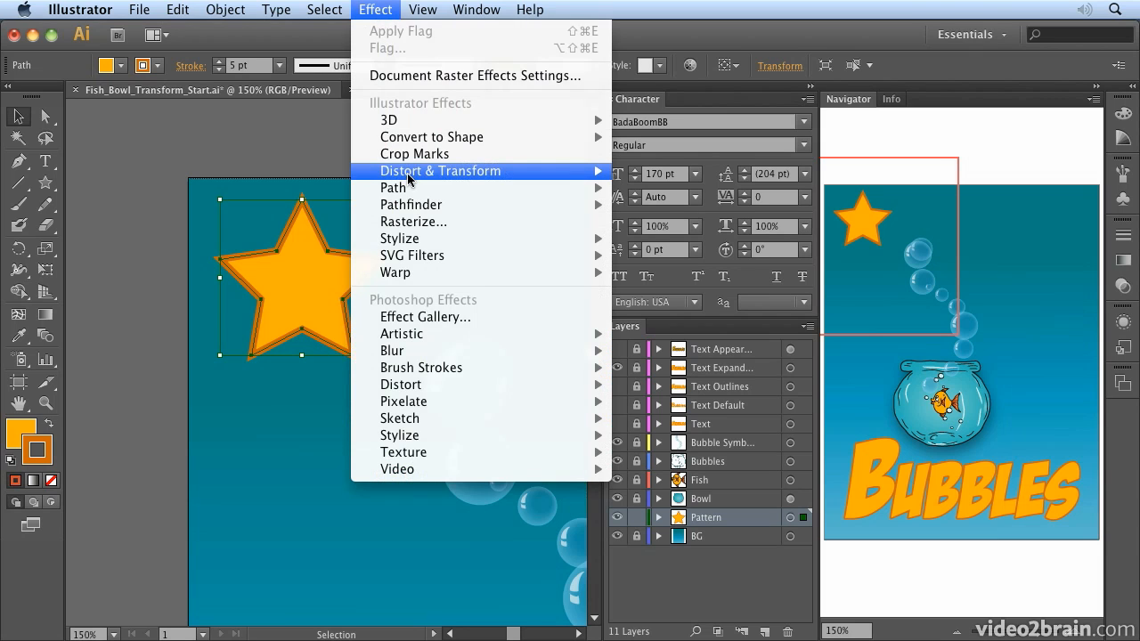
mouse_move(472, 177)
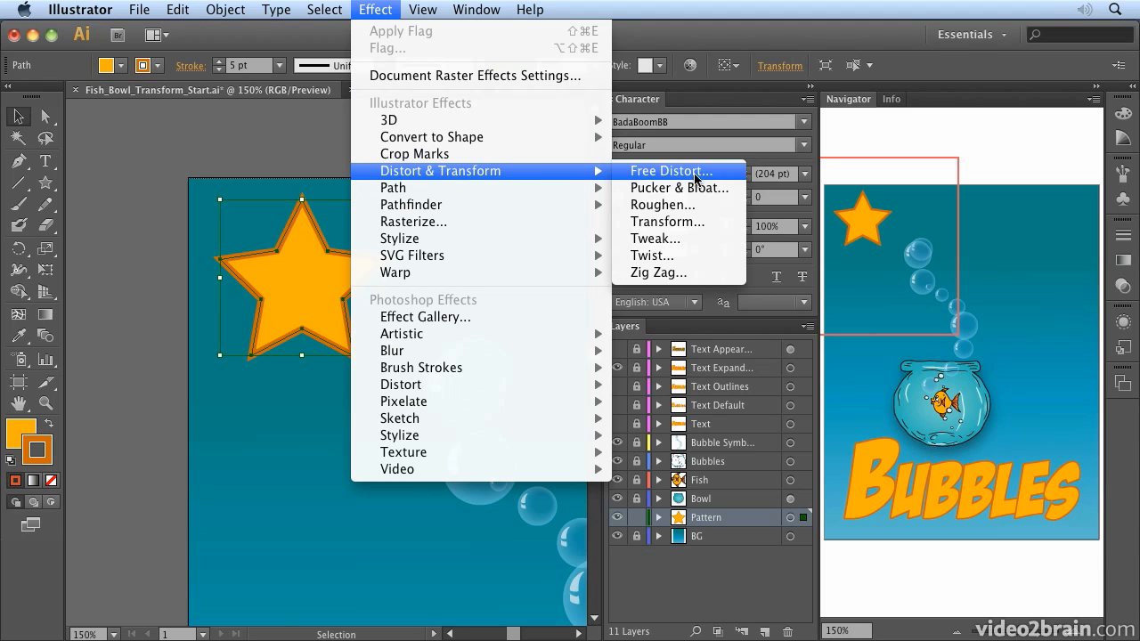
left_click(708, 197)
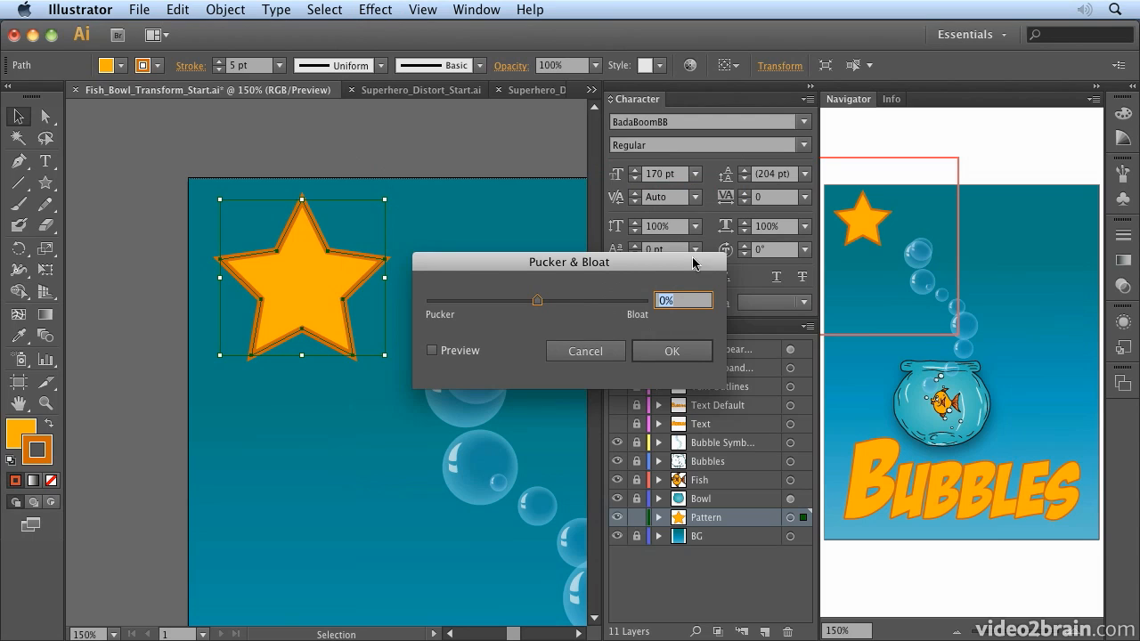
left_click(432, 351)
left_click_drag(537, 301, 567, 301)
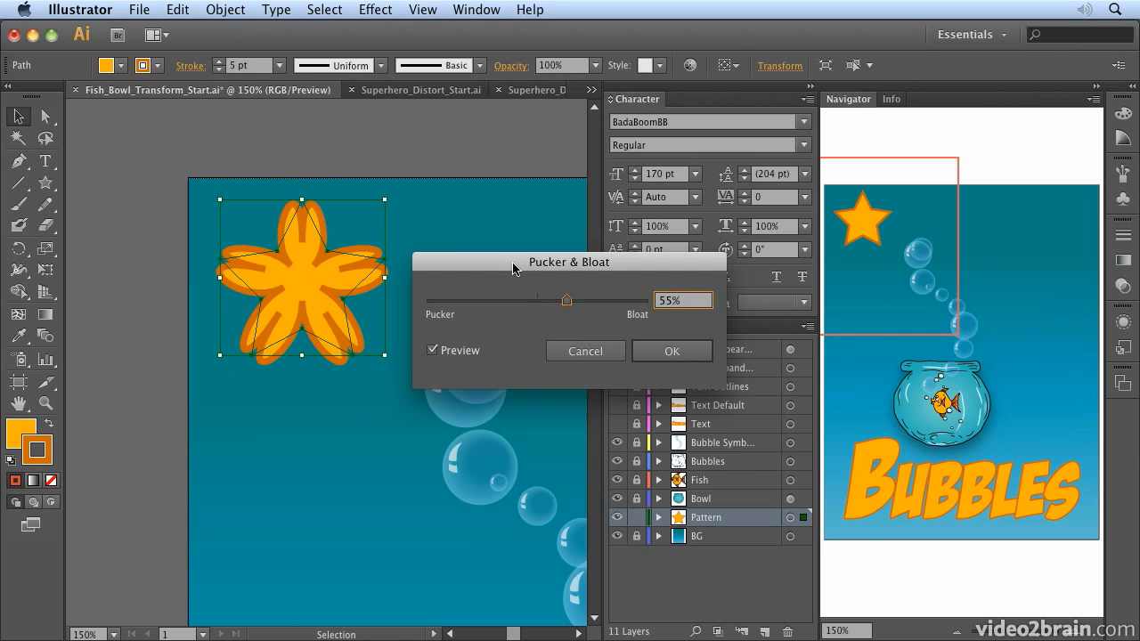
left_click_drag(566, 301, 483, 306)
left_click(605, 355)
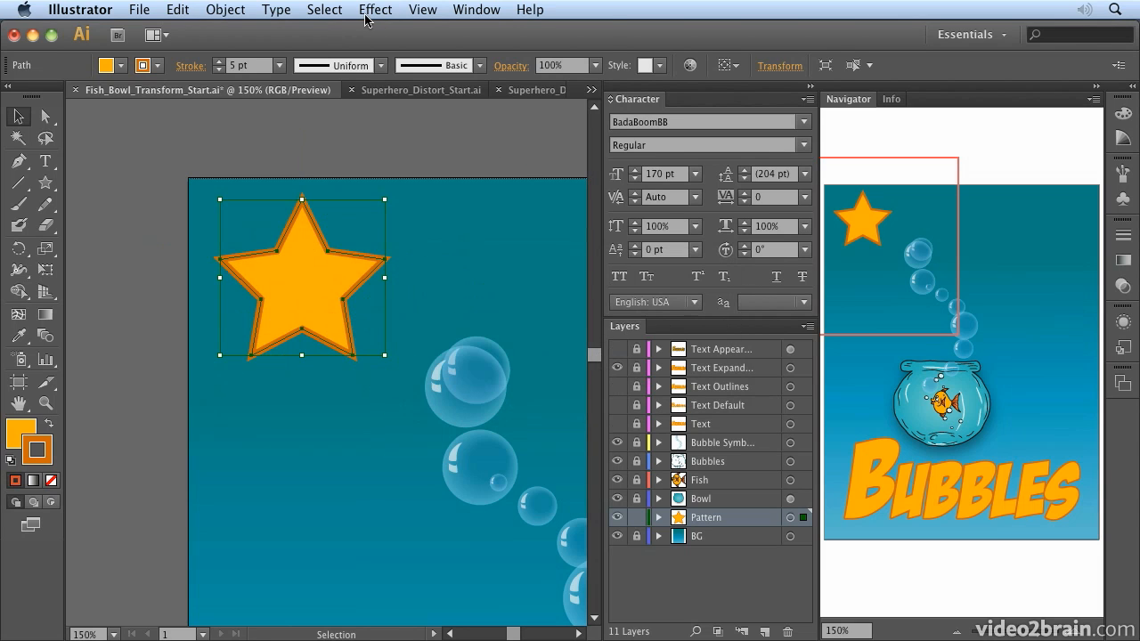
- Preview a Roughen effect on the star with a relative size of 1% and a detail of 21 per inch
left_click(365, 15)
mouse_move(457, 172)
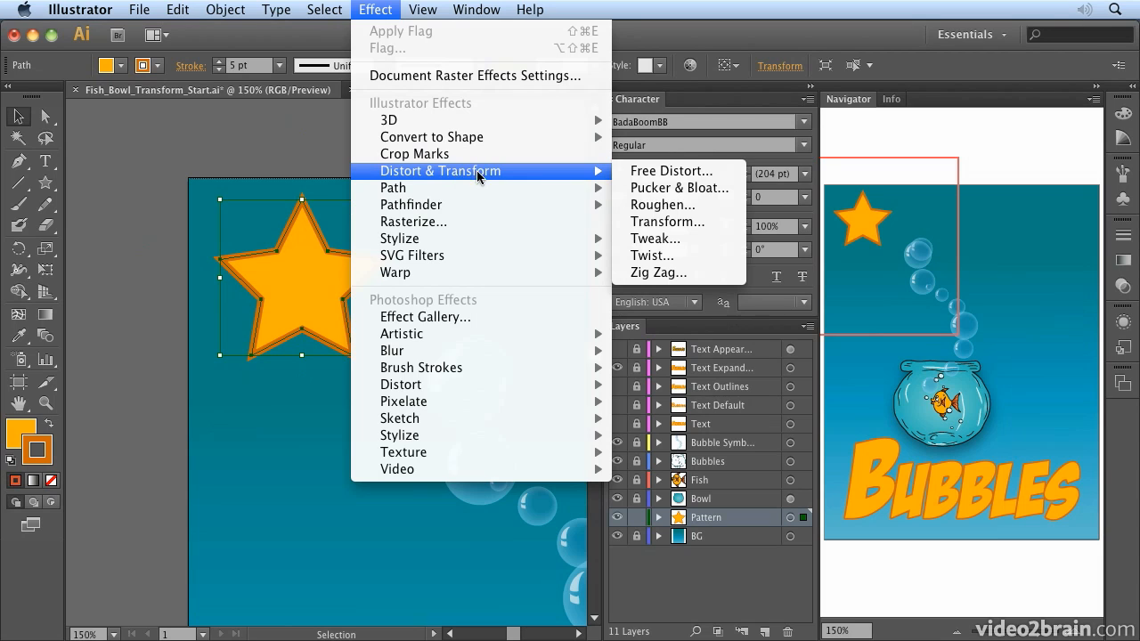
left_click(670, 206)
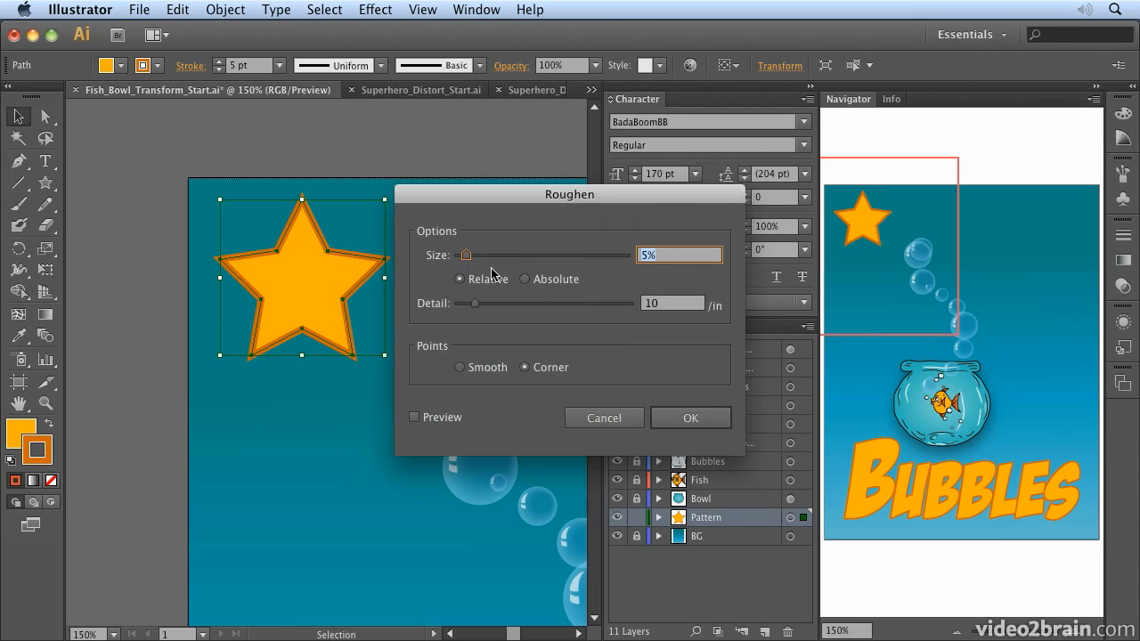
left_click(414, 417)
left_click_drag(467, 257, 462, 256)
left_click_drag(475, 305, 496, 305)
left_click_drag(463, 258, 461, 258)
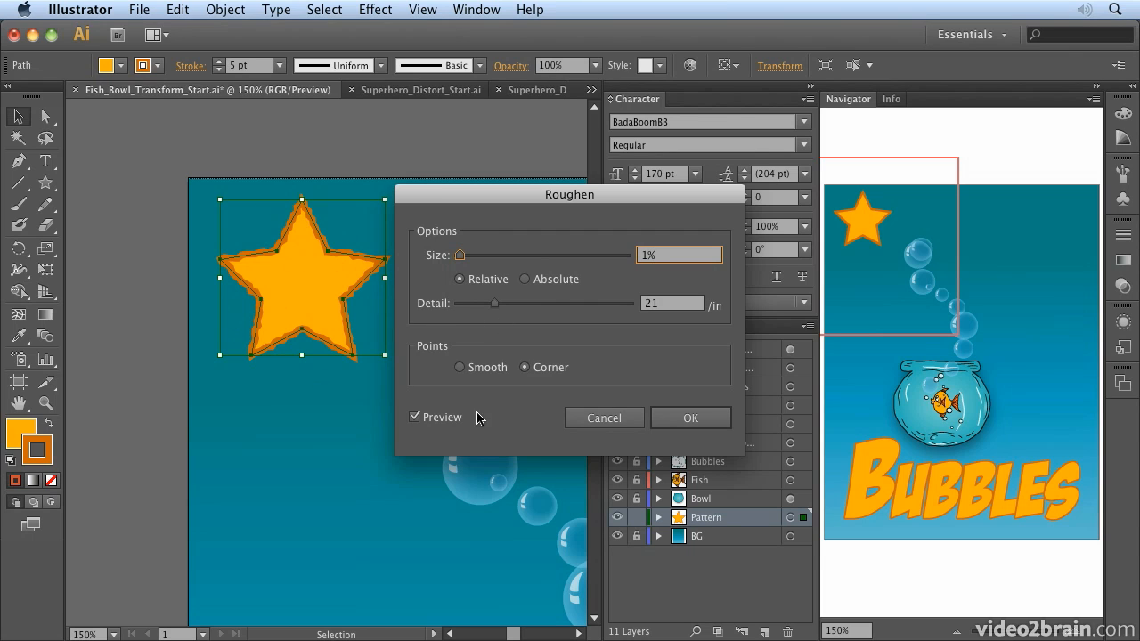
- Compare Smooth and Corner points for the roughened star, try Smooth with a detail of 15 per inch, and cancel the effect
left_click(459, 367)
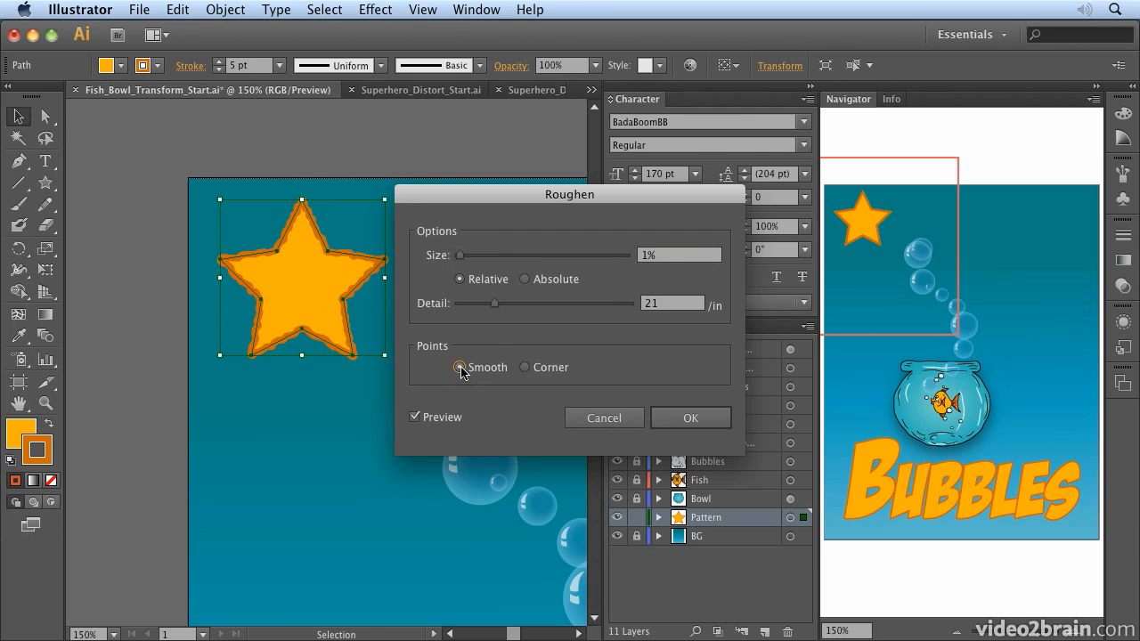
left_click(524, 366)
left_click(460, 367)
left_click_drag(494, 307, 483, 307)
left_click(459, 258)
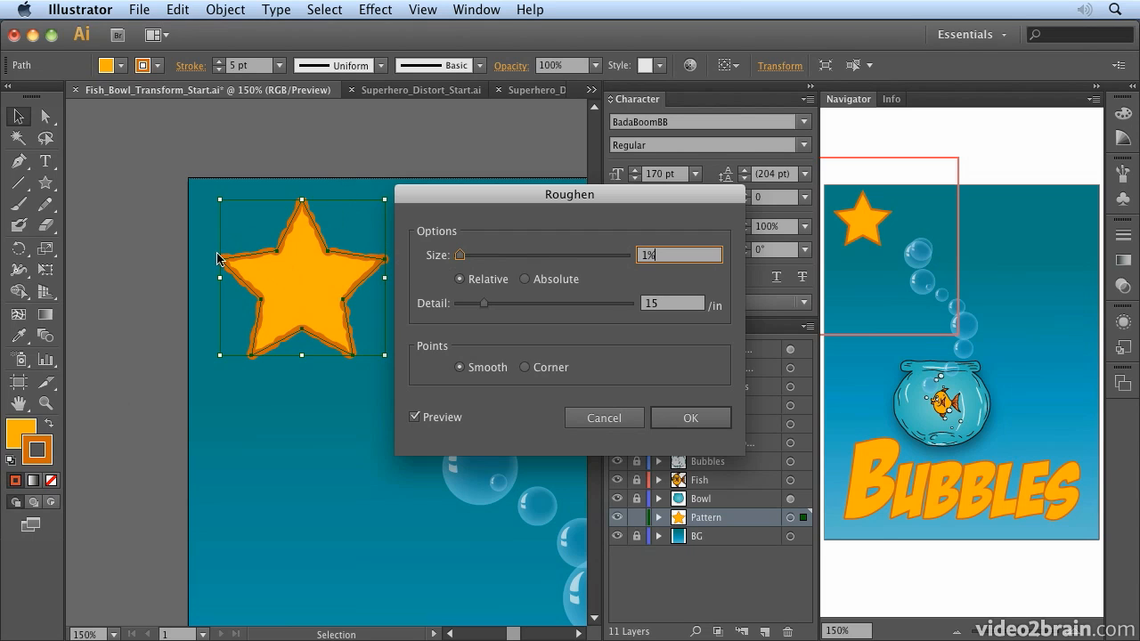
left_click(594, 417)
- Apply a Twist effect with an angle of 20° to the star
left_click(372, 10)
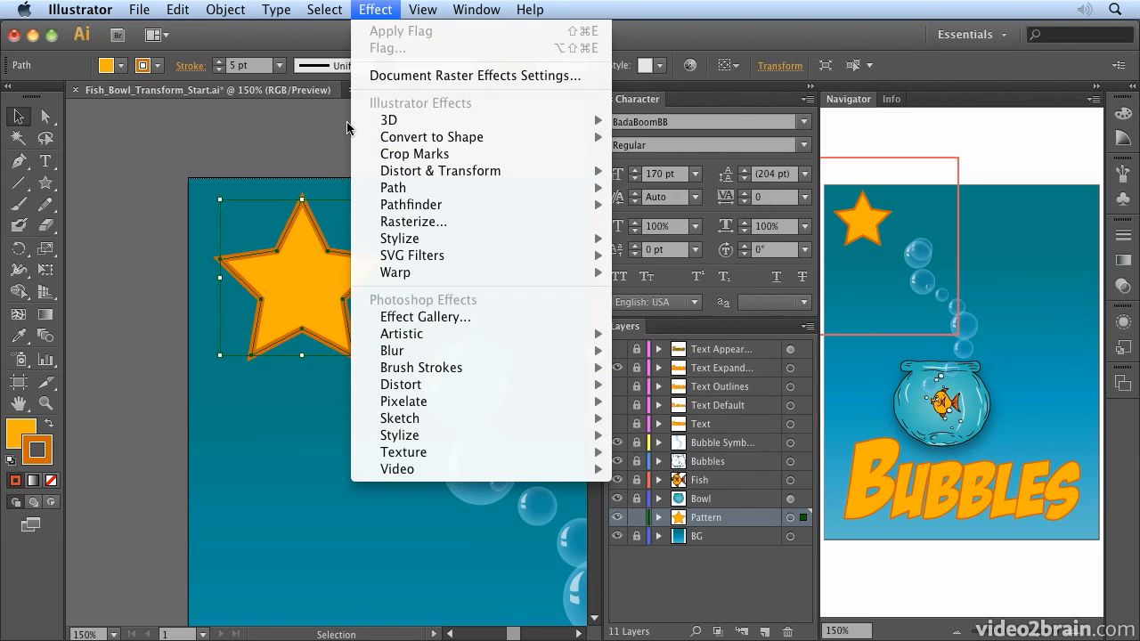
mouse_move(400, 173)
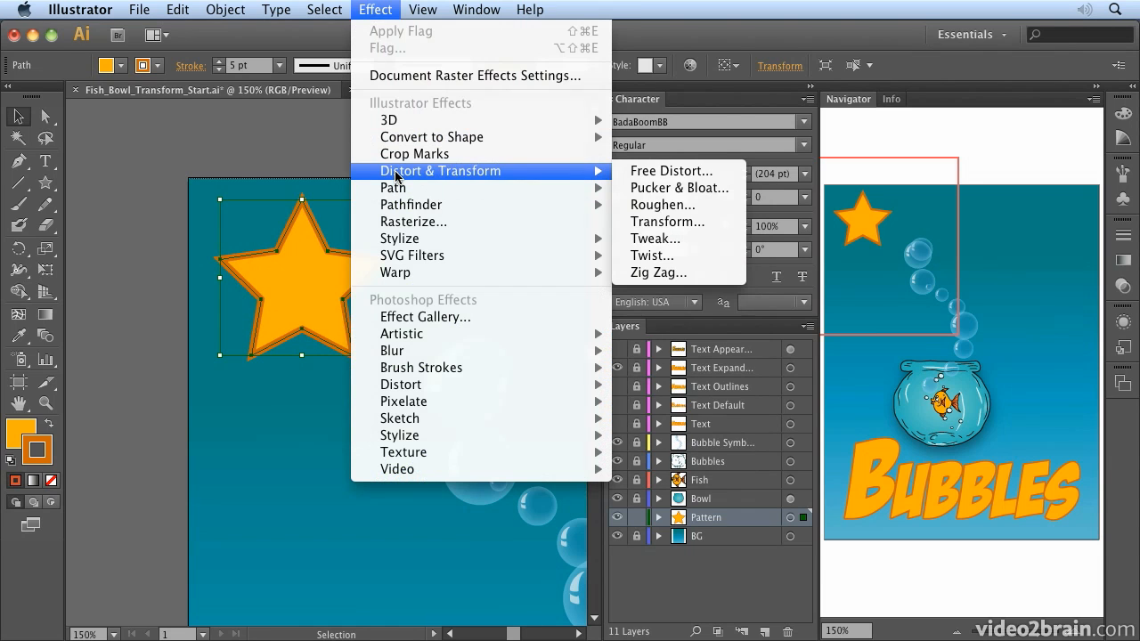
left_click(670, 256)
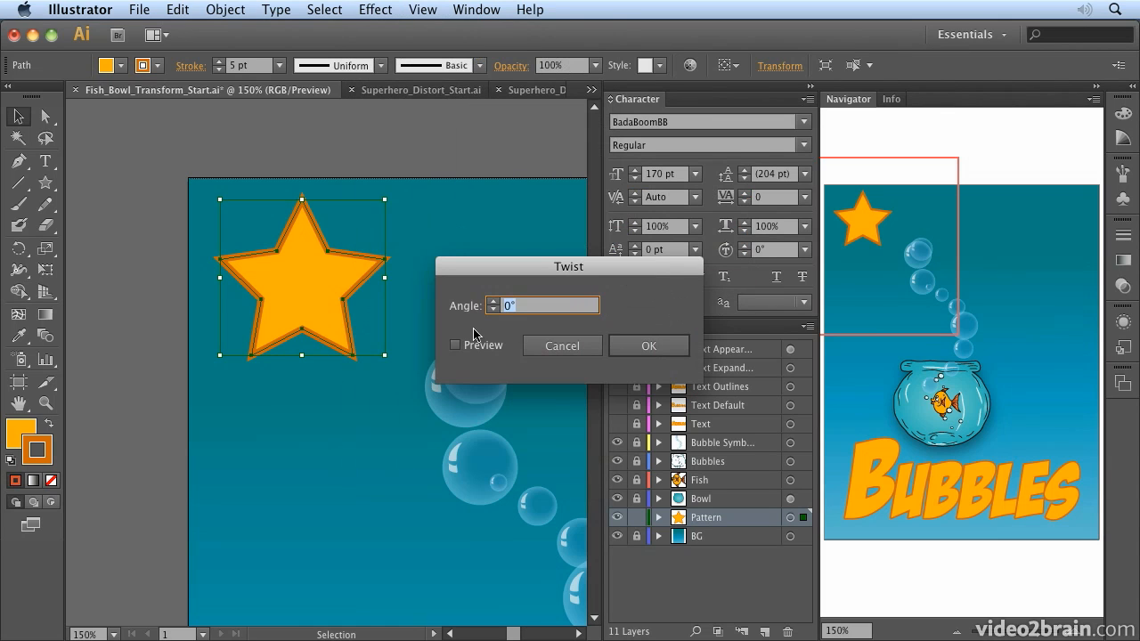
left_click(455, 344)
left_click(493, 301)
left_click(493, 301)
left_click(493, 302)
left_click(494, 302)
left_click(494, 302)
left_click(493, 302)
left_click(493, 301)
left_click(492, 302)
left_click(492, 301)
left_click(491, 302)
left_click(491, 301)
left_click(491, 302)
left_click(491, 302)
left_click(491, 301)
left_click(491, 302)
left_click(491, 301)
left_click(491, 302)
left_click(491, 302)
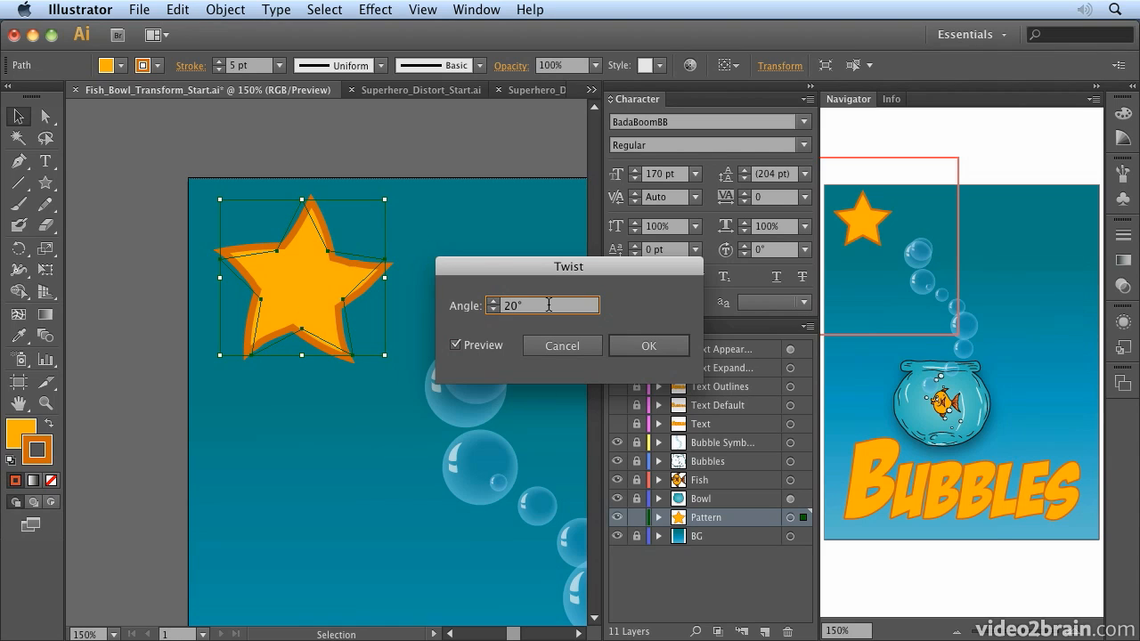
left_click(656, 347)
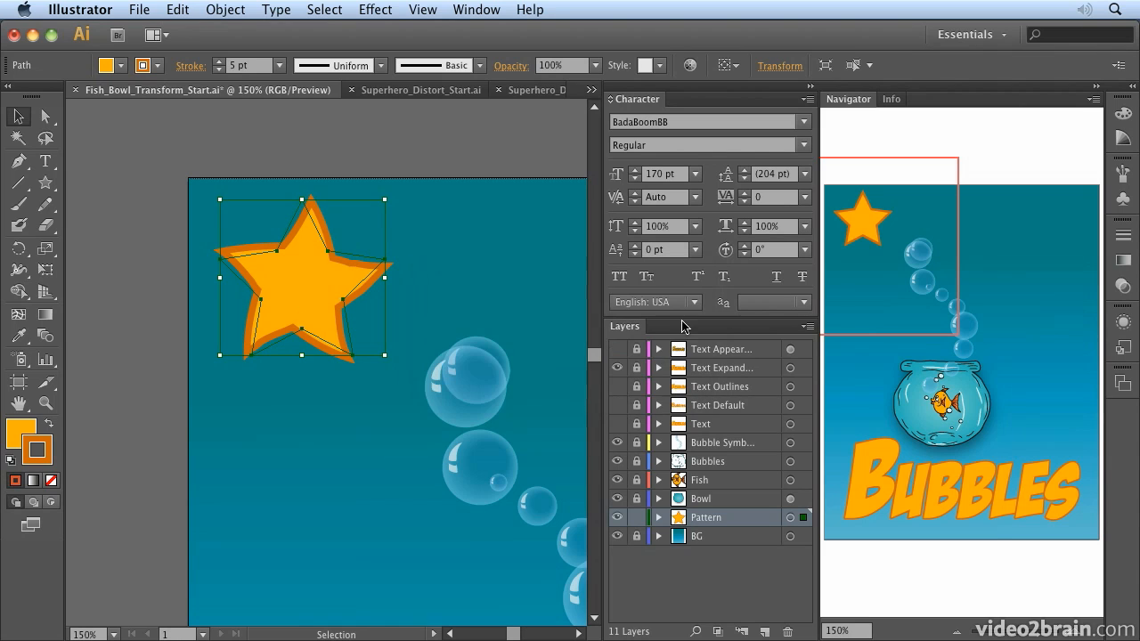
- Apply a Round Corners effect with a 5 pt radius to the twisted star
left_click(382, 11)
mouse_move(437, 171)
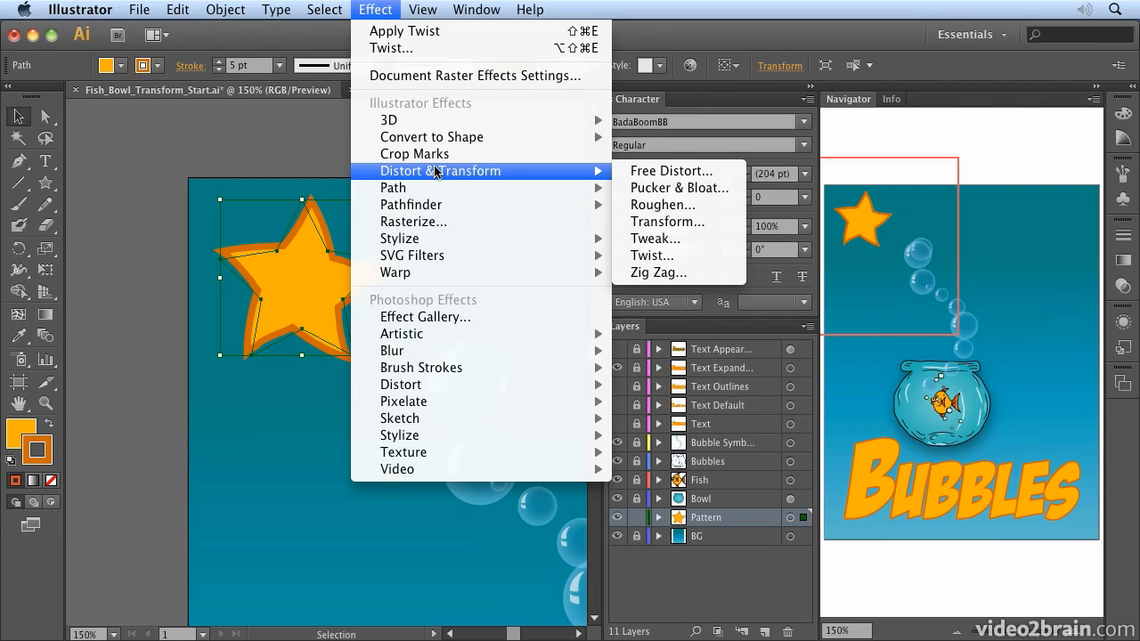
mouse_move(431, 238)
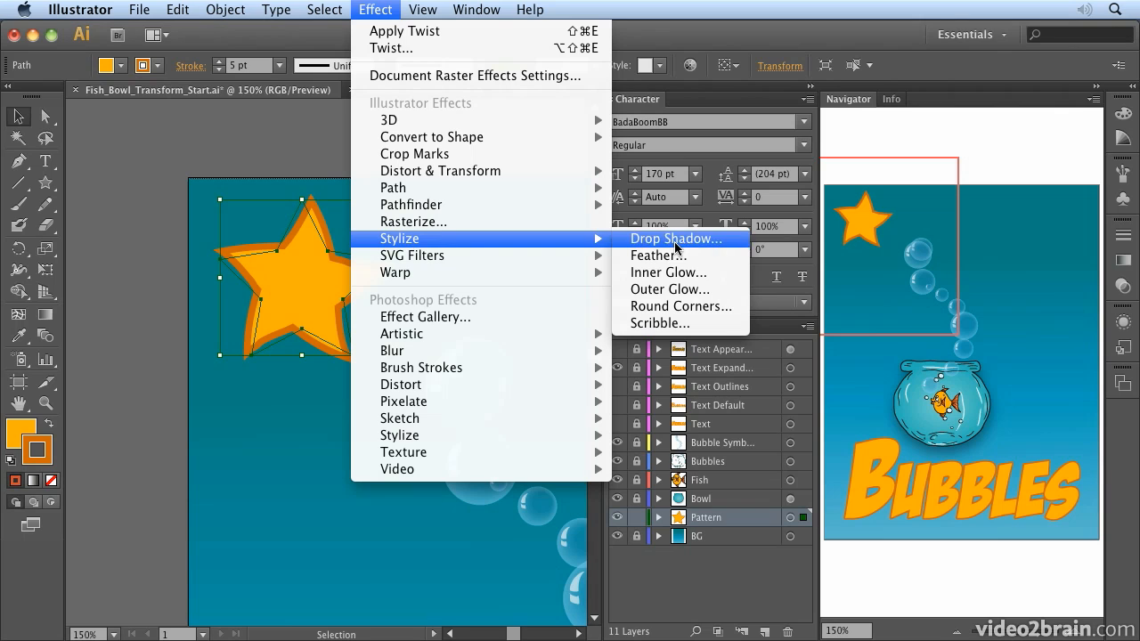
left_click(670, 309)
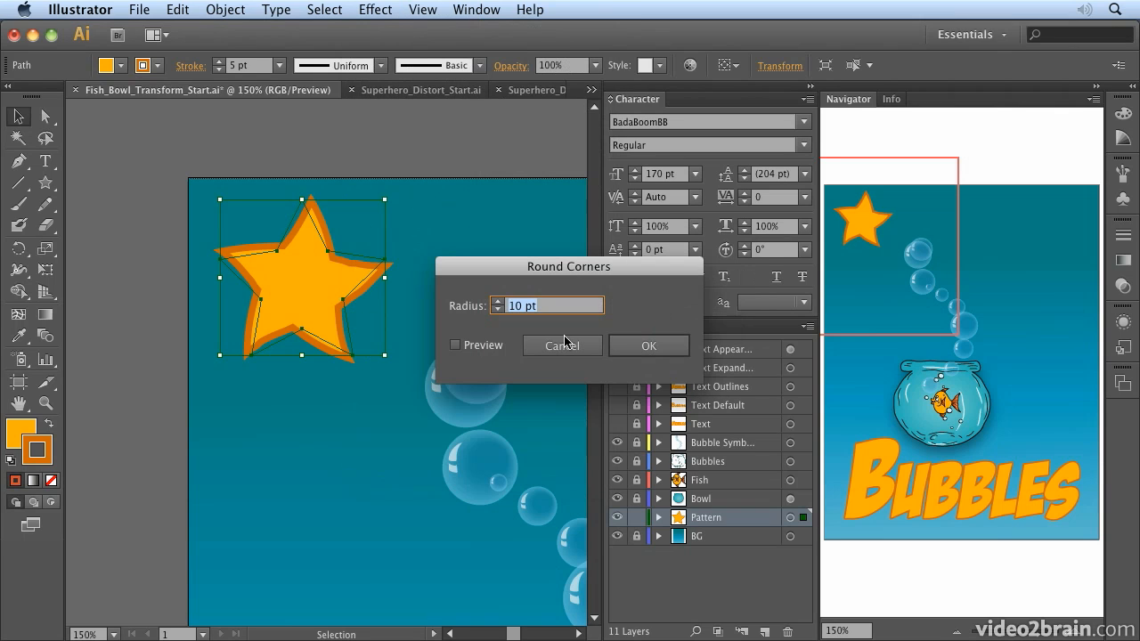
left_click(455, 346)
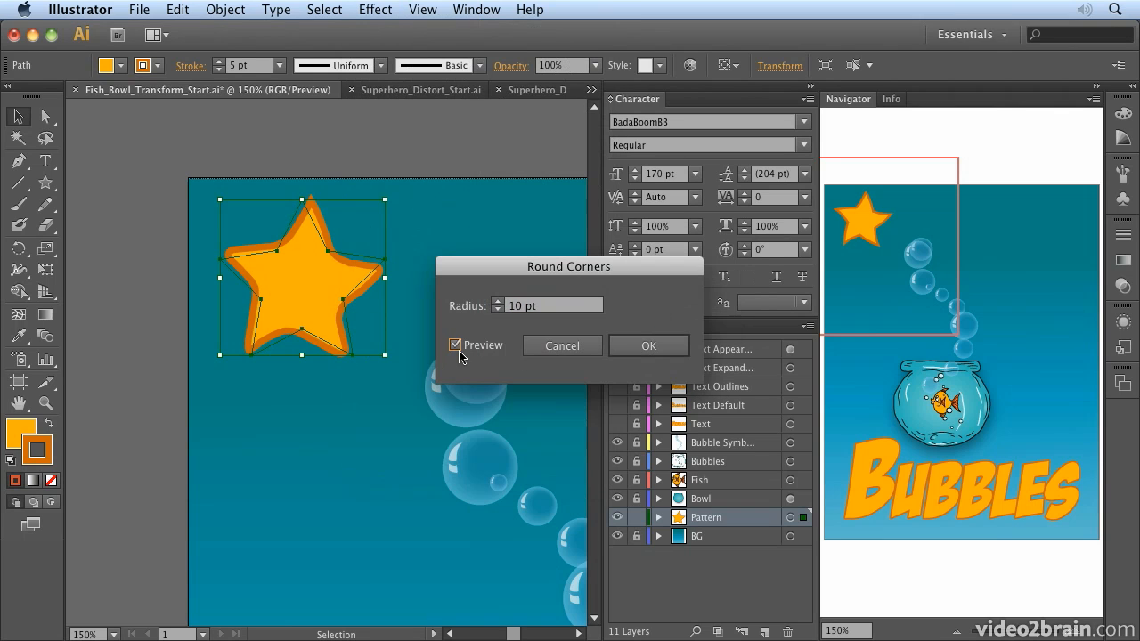
left_click(496, 310)
left_click(496, 310)
left_click(496, 310)
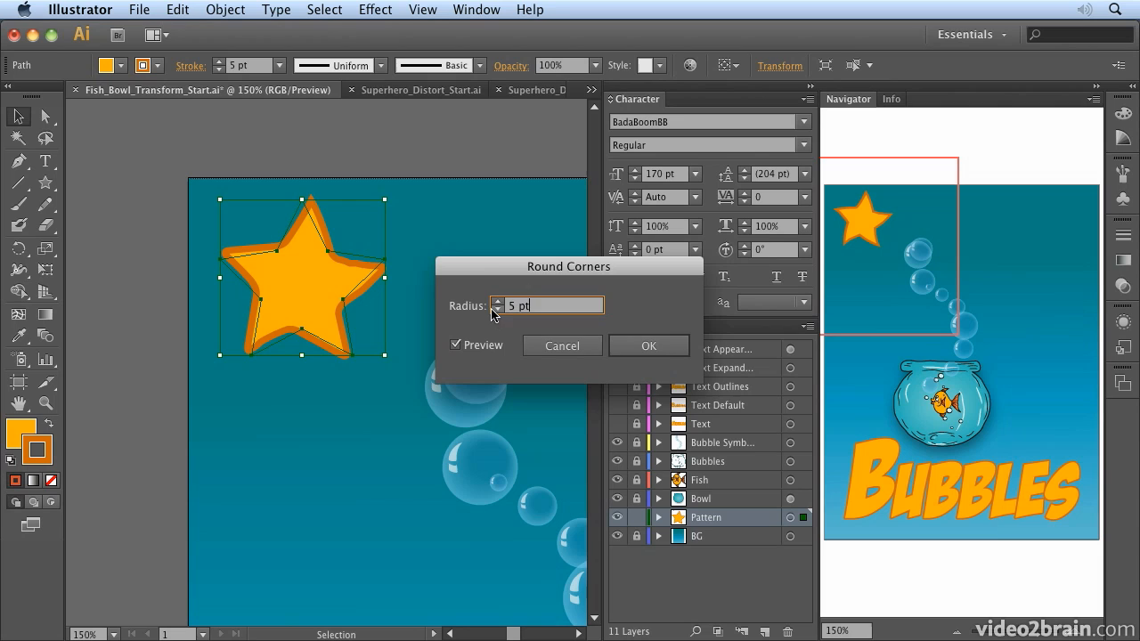
left_click(656, 347)
- Show the star's appearance attributes, collapse the Stroke and Fill entries, and move Round Corners above Twist
left_click(1123, 324)
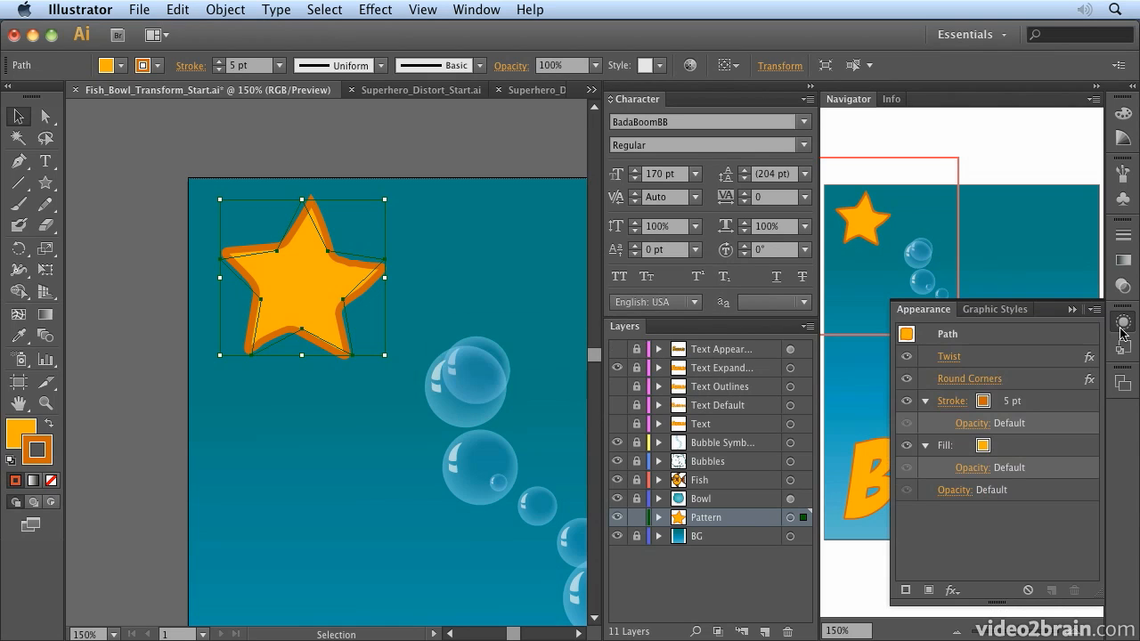
left_click(925, 402)
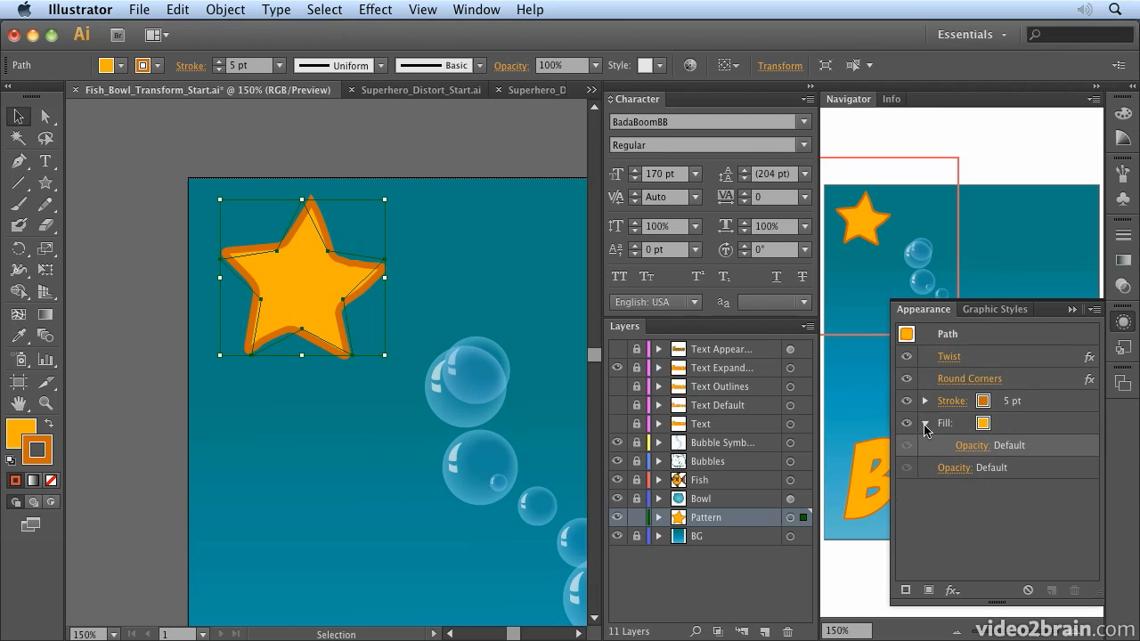
left_click(925, 423)
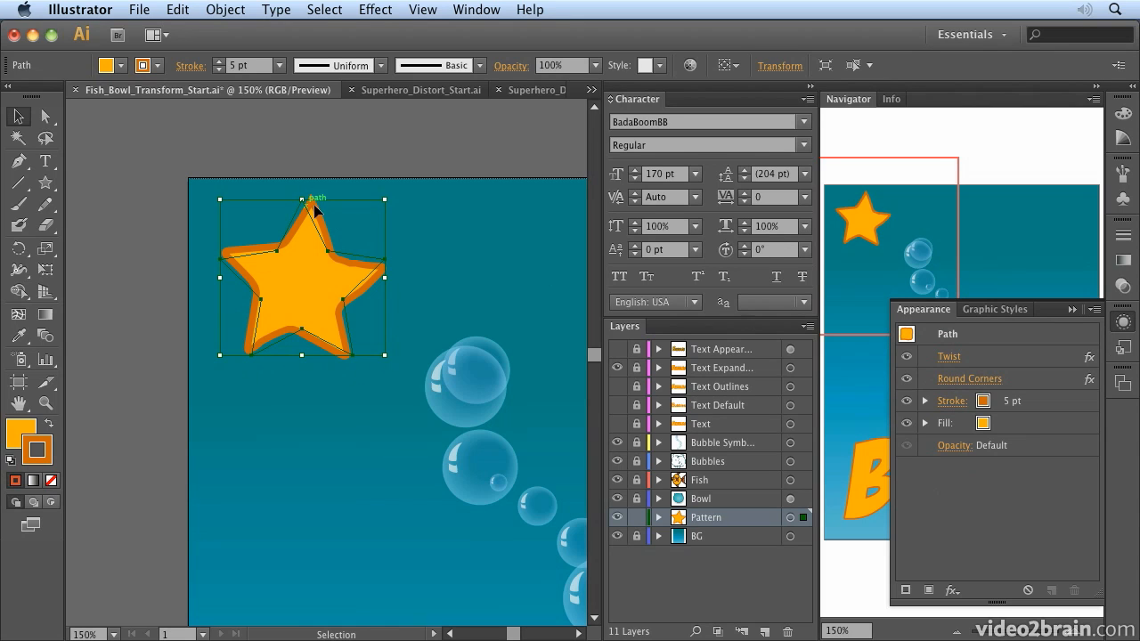
left_click_drag(1021, 384, 1014, 356)
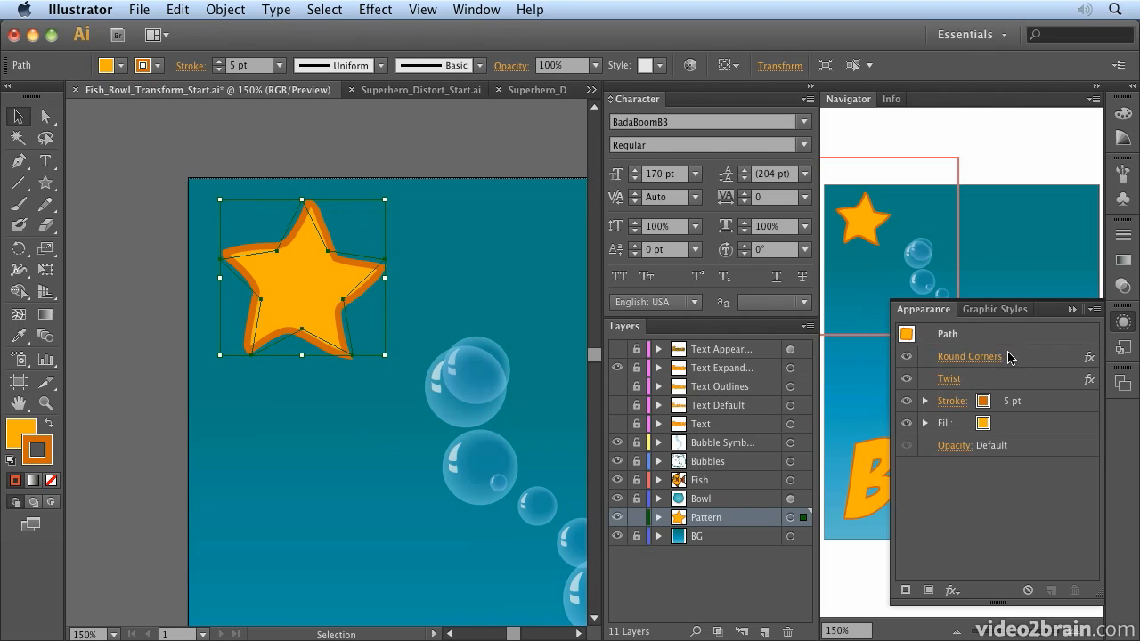
mouse_move(1022, 359)
left_mouse_down()
mouse_move(1012, 397)
mouse_move(1021, 356)
left_mouse_up()
- Compare the star's shape by hiding and showing Twist, and by moving Twist above Round Corners and back
left_click(905, 384)
left_click(904, 381)
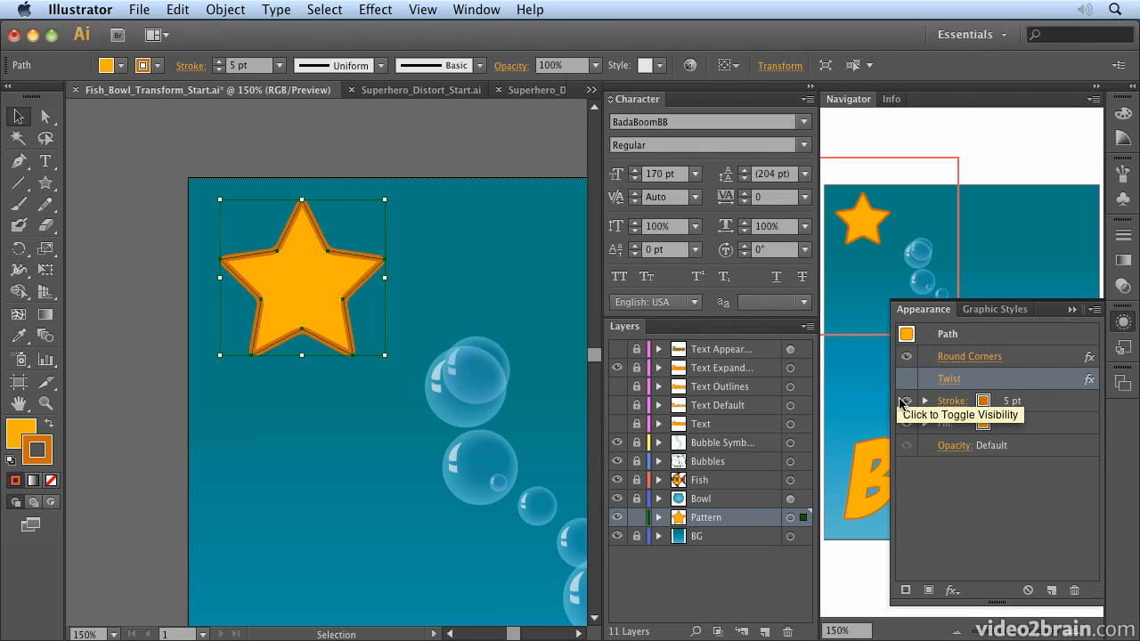
left_click(906, 379)
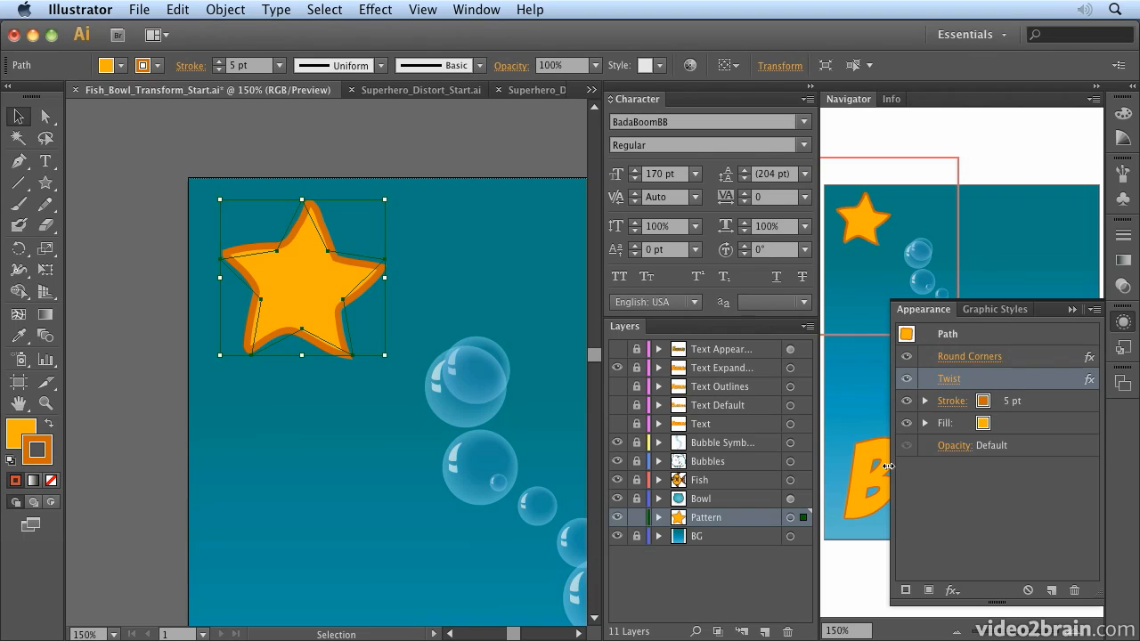
left_click_drag(1013, 381, 1004, 349)
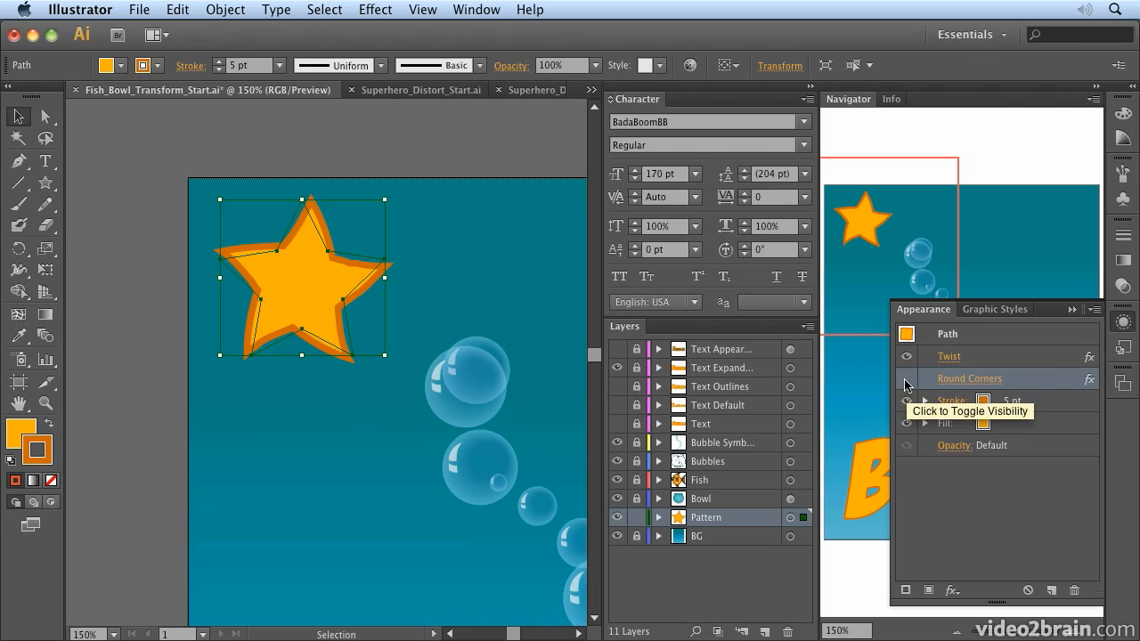
left_click_drag(1019, 381, 1006, 356)
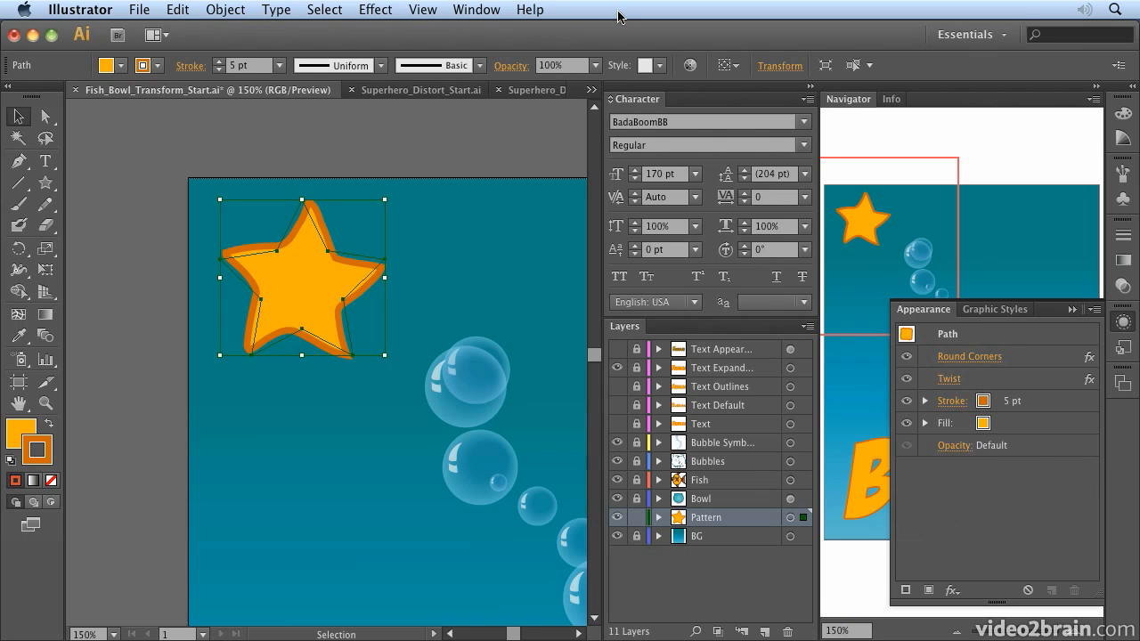
- Start a Transform effect on the star with Preview on and the number of copies set to 3
left_click(374, 8)
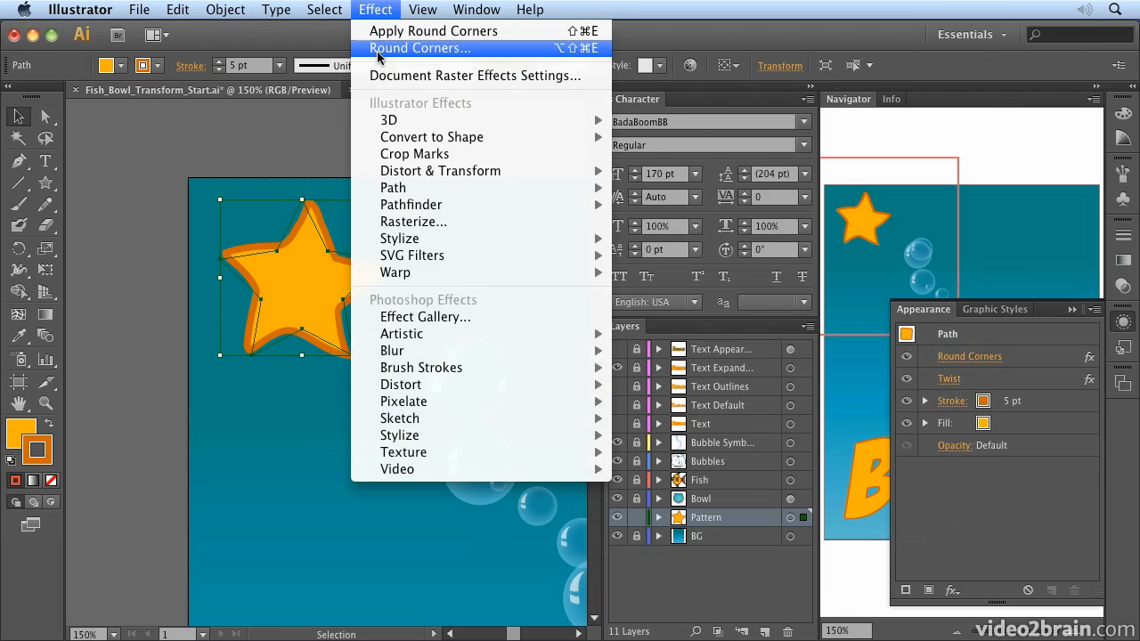
mouse_move(401, 175)
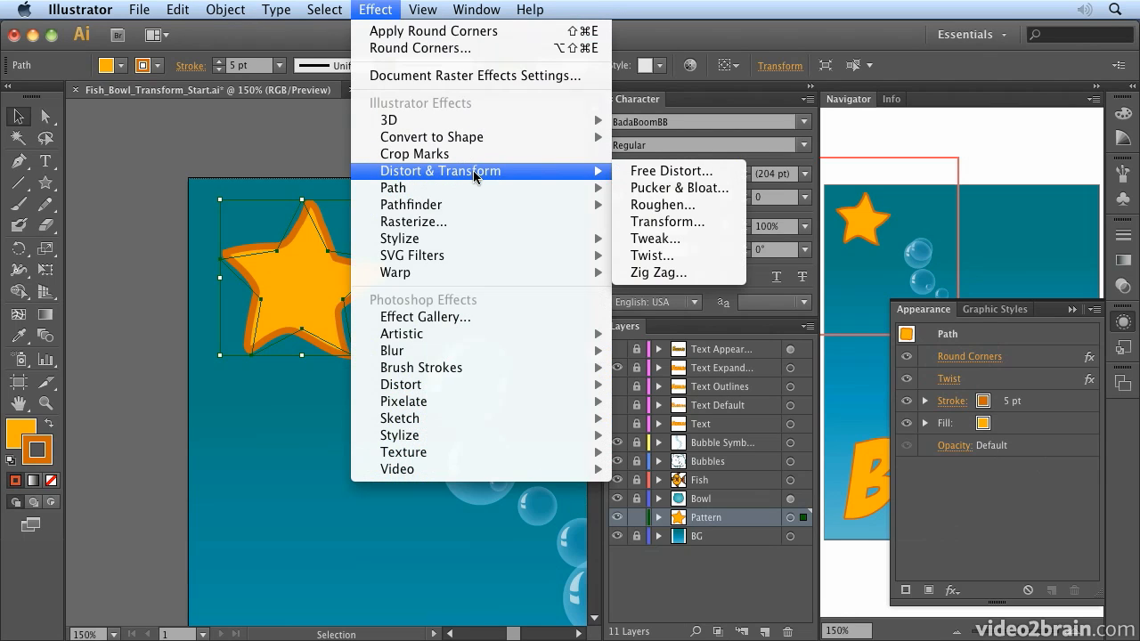
left_click(695, 230)
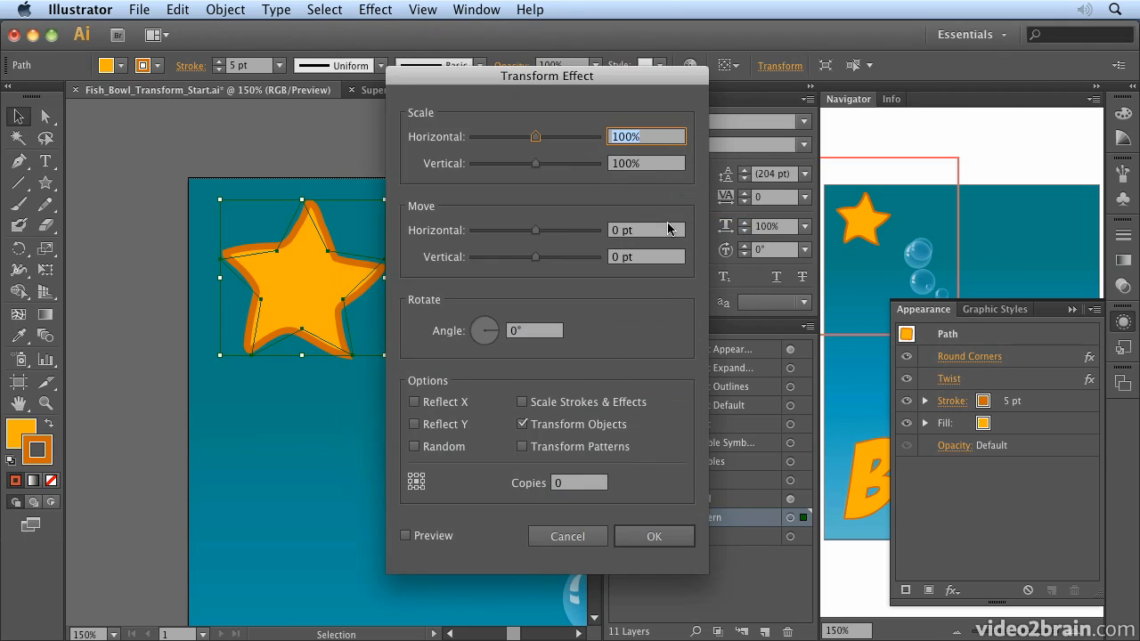
left_click_drag(584, 93, 764, 71)
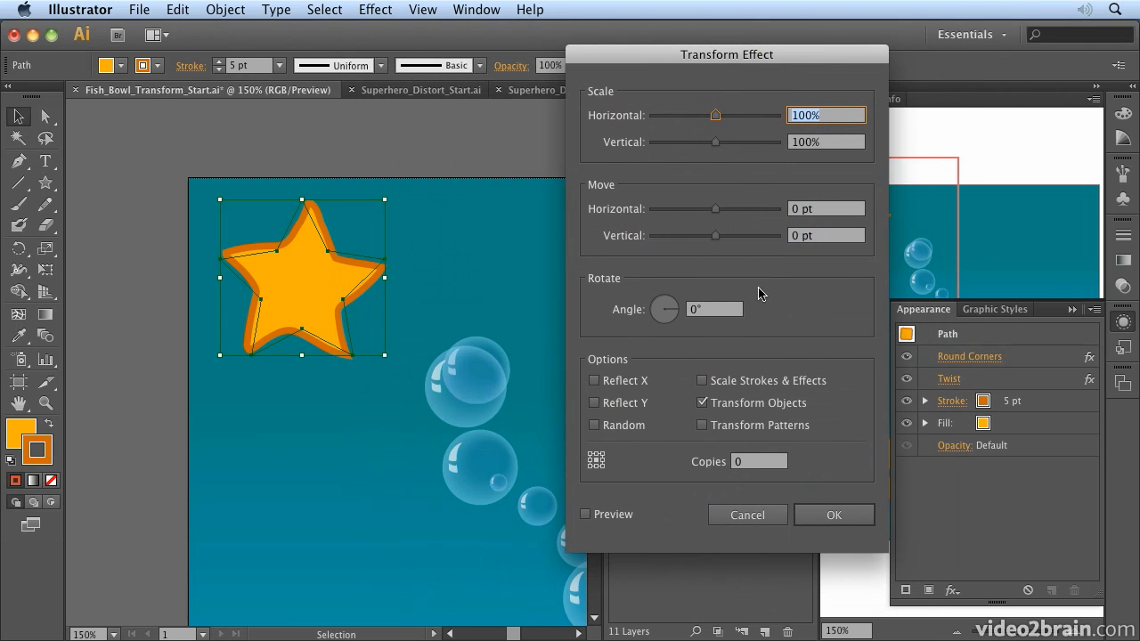
left_click(587, 515)
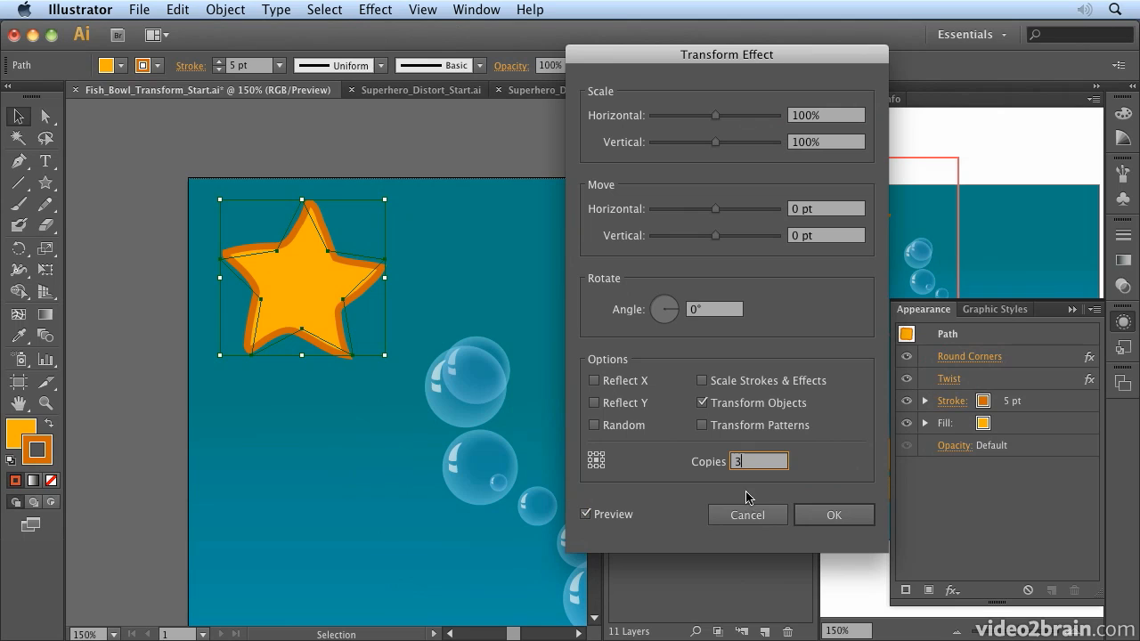
double_click(750, 461)
type("3")
- Set the Transform effect's horizontal move to 150 pt and apply it to the star
left_click_drag(716, 211, 776, 211)
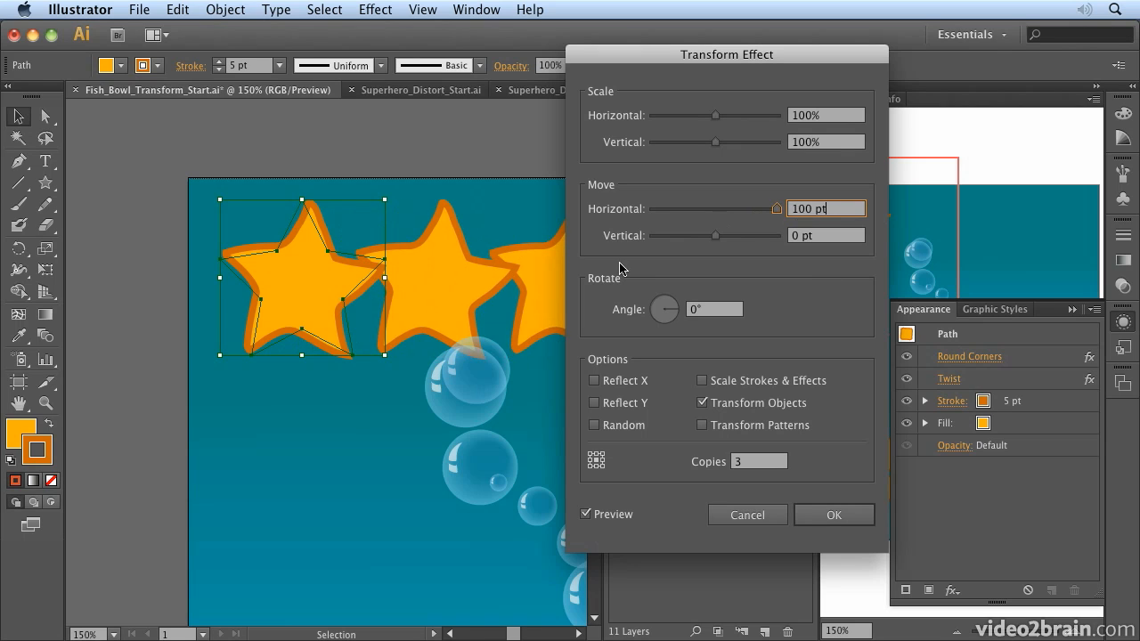
left_click_drag(840, 209, 745, 210)
key("shift+Up")
key("shift+Up")
key("shift+Up")
key("shift+Up")
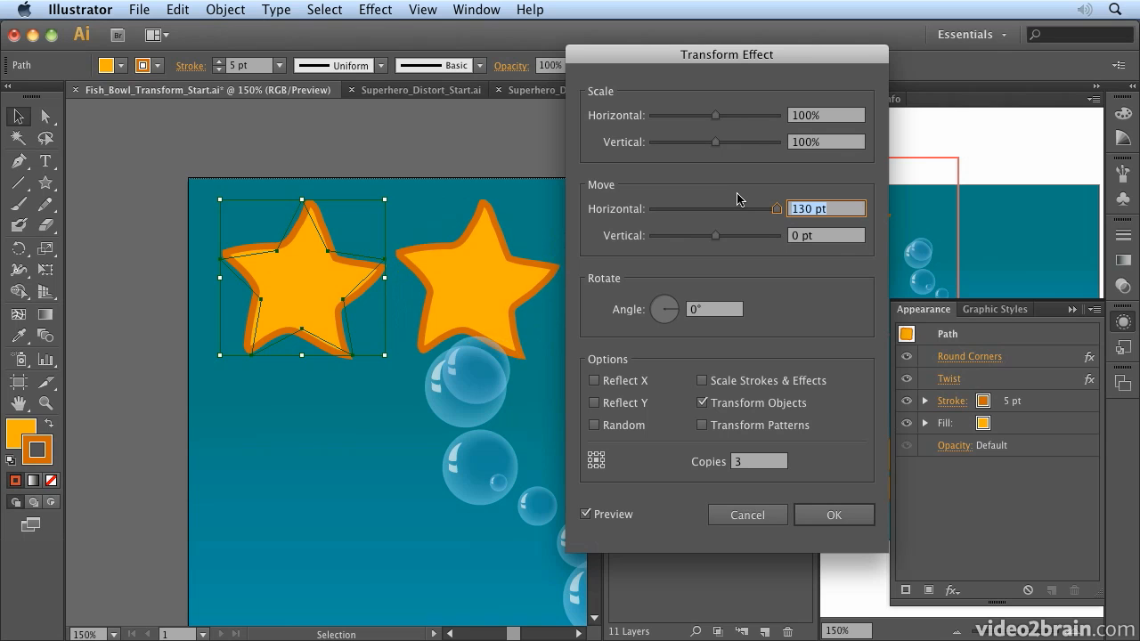
key("shift+Up")
left_click_drag(812, 66, 882, 118)
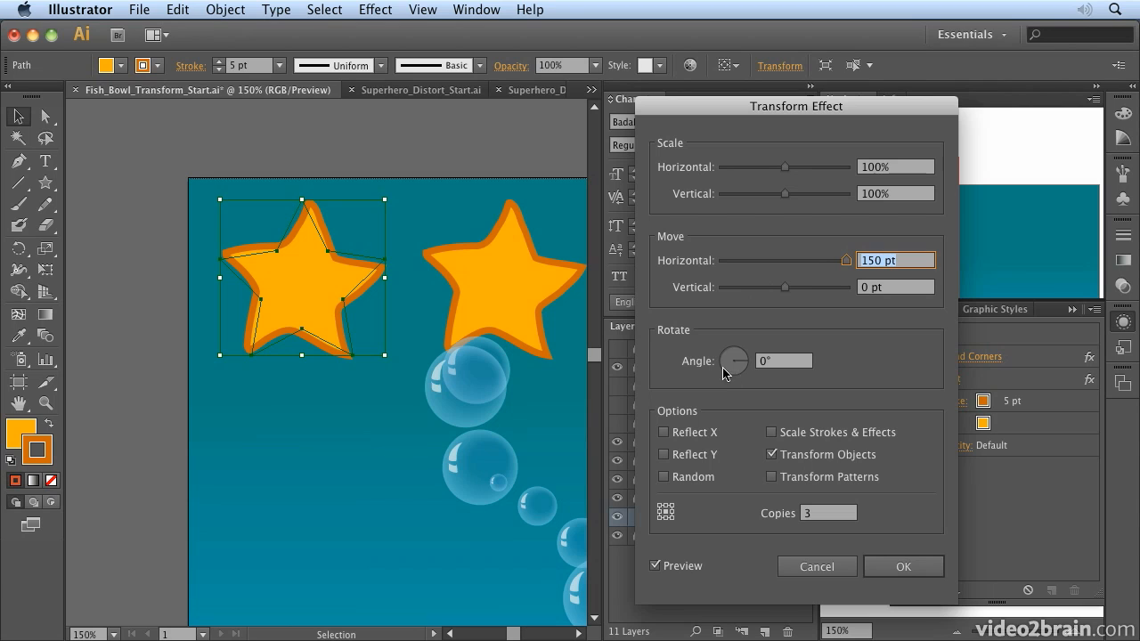
left_click(923, 570)
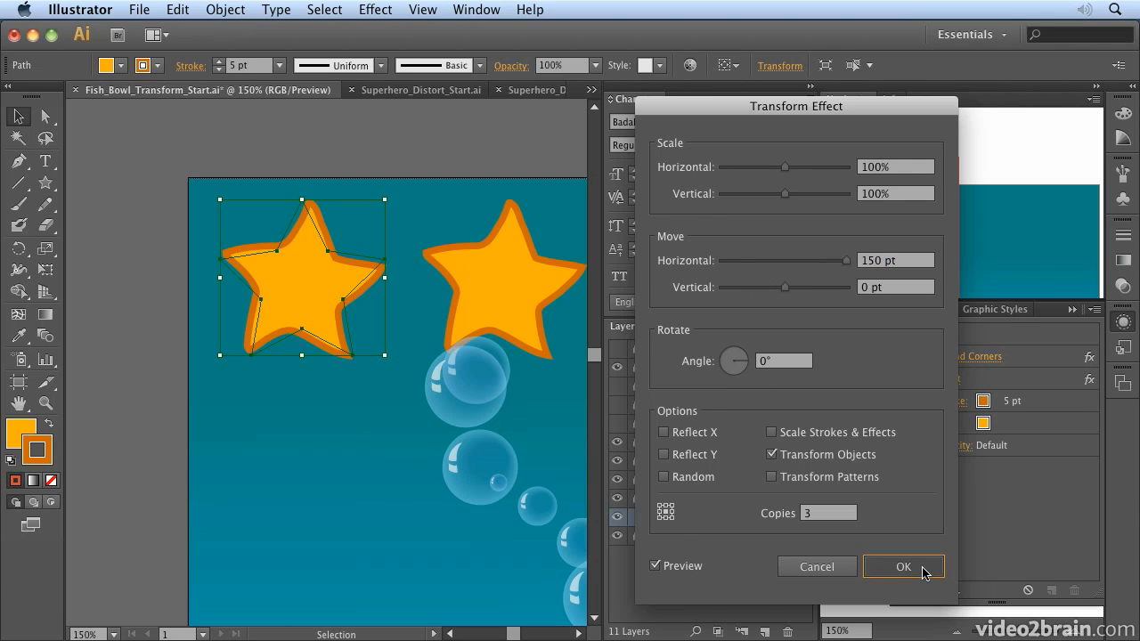
- Reopen the star's Transform effect, turn on Preview, and try rotation angles of 313° and 336°
double_click(20, 405)
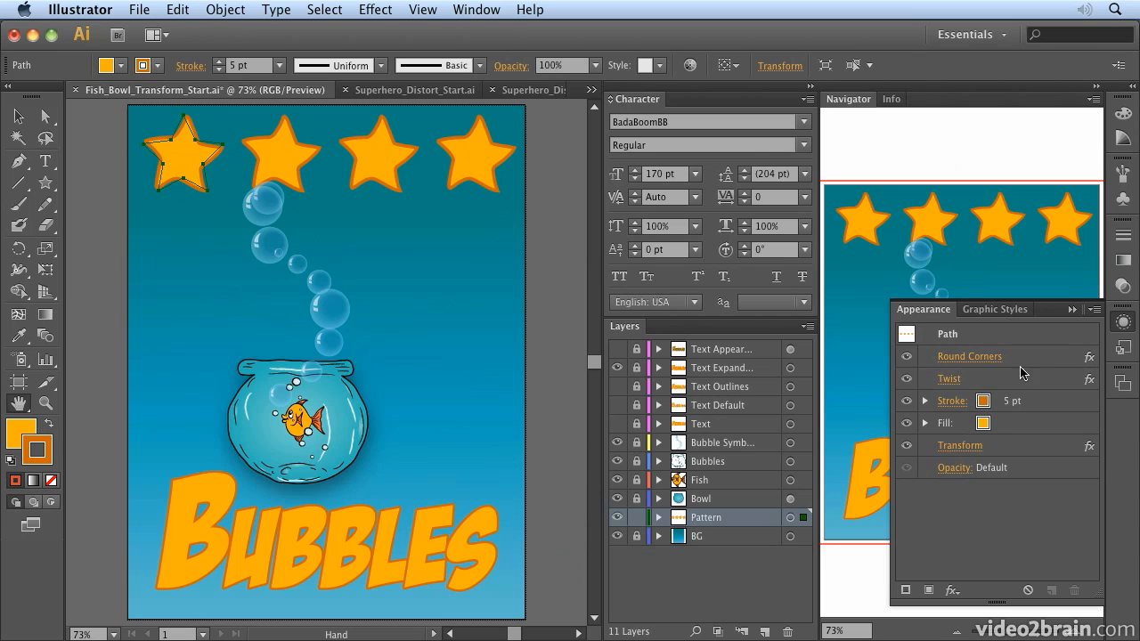
left_click(955, 453)
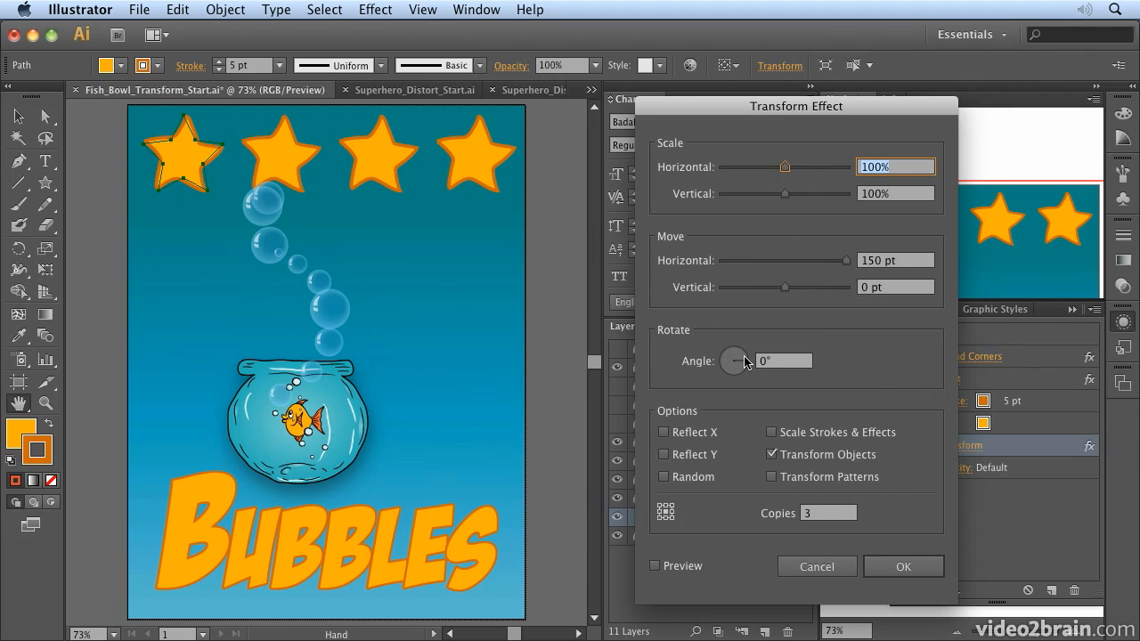
left_click(741, 365)
left_click_drag(739, 369, 746, 399)
left_click(655, 565)
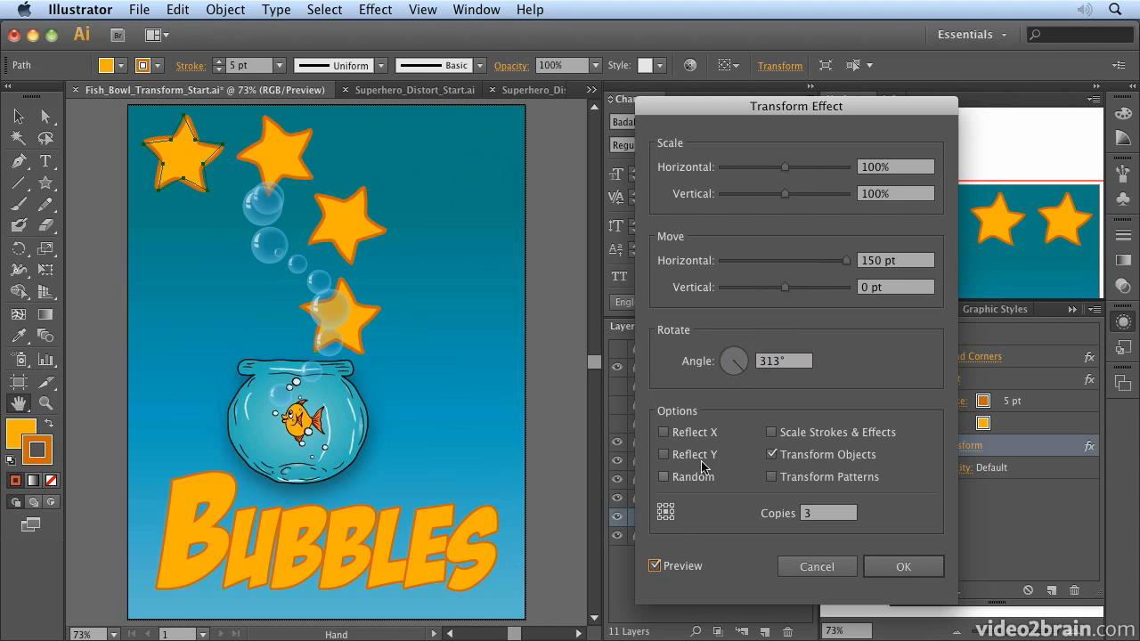
left_click(735, 376)
mouse_move(733, 376)
left_mouse_down()
mouse_move(748, 370)
mouse_move(736, 362)
mouse_move(753, 365)
left_mouse_up()
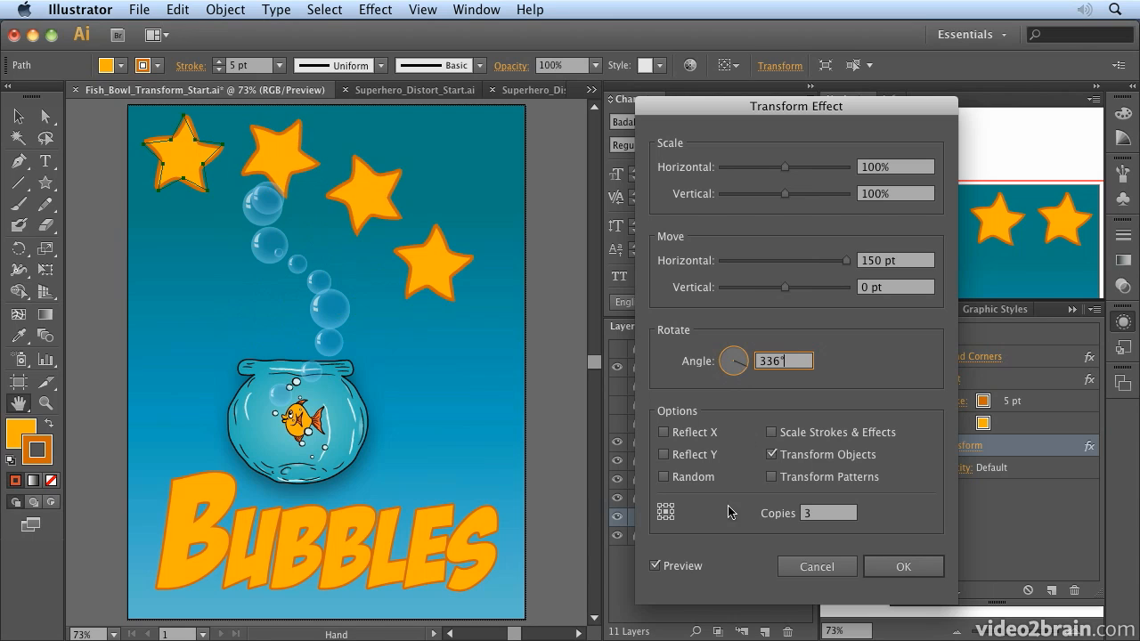
- Increase the number of star copies in the Transform effect to 6
left_click(828, 515)
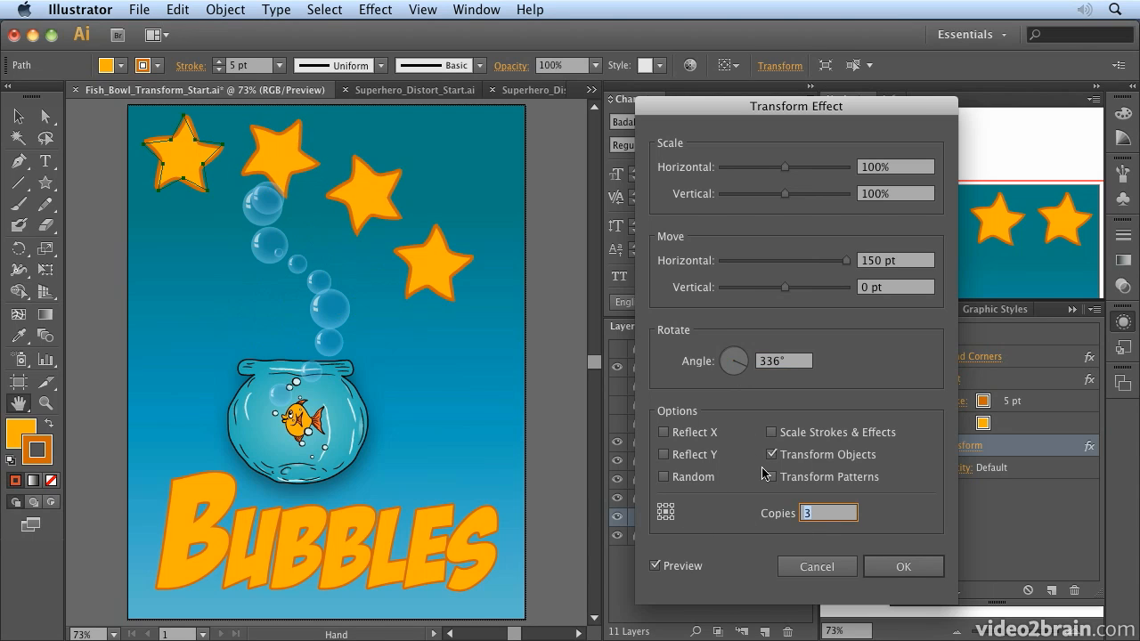
key("Up")
key("Up")
key("Up")
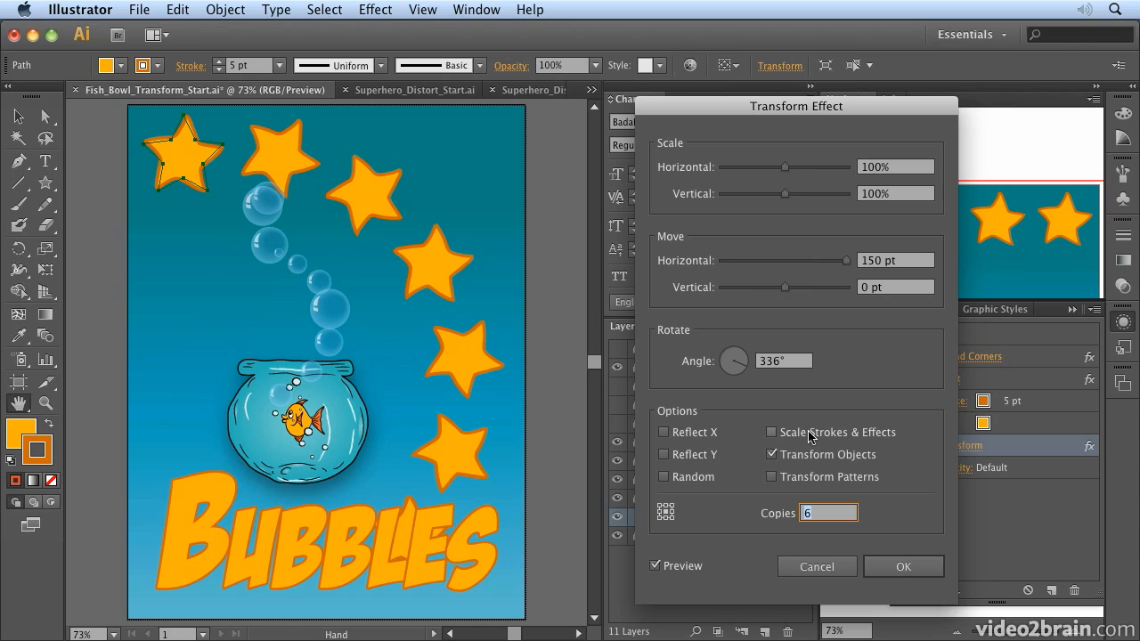
- Try a rotation angle of 308° and reduce the star copies to 3
left_click_drag(739, 366, 738, 366)
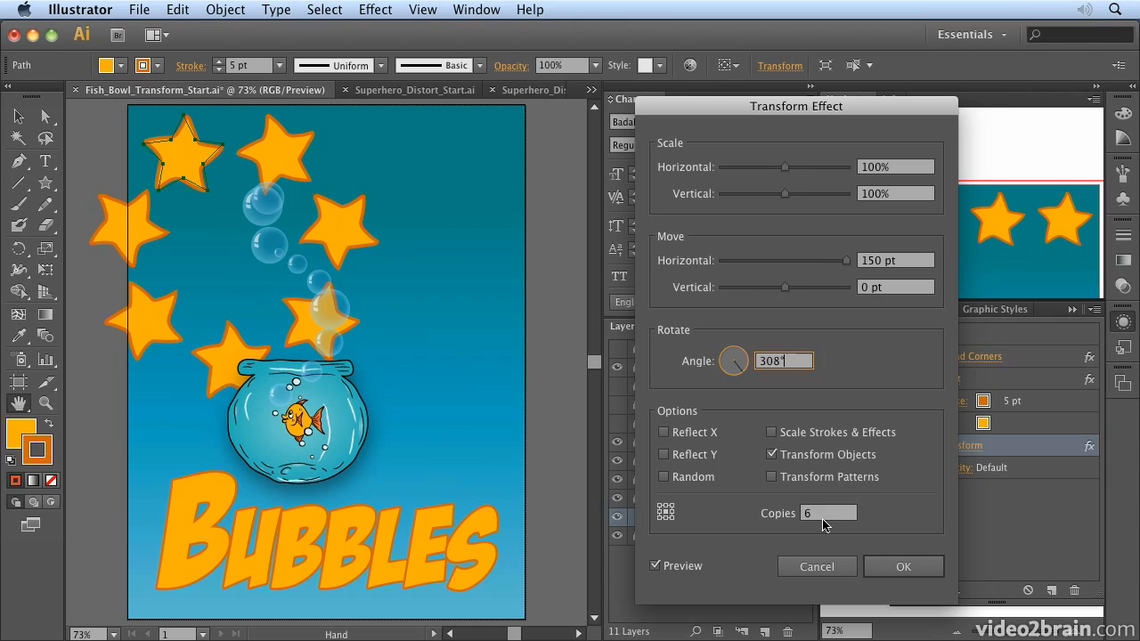
left_click(819, 517)
key("Down")
key("Down")
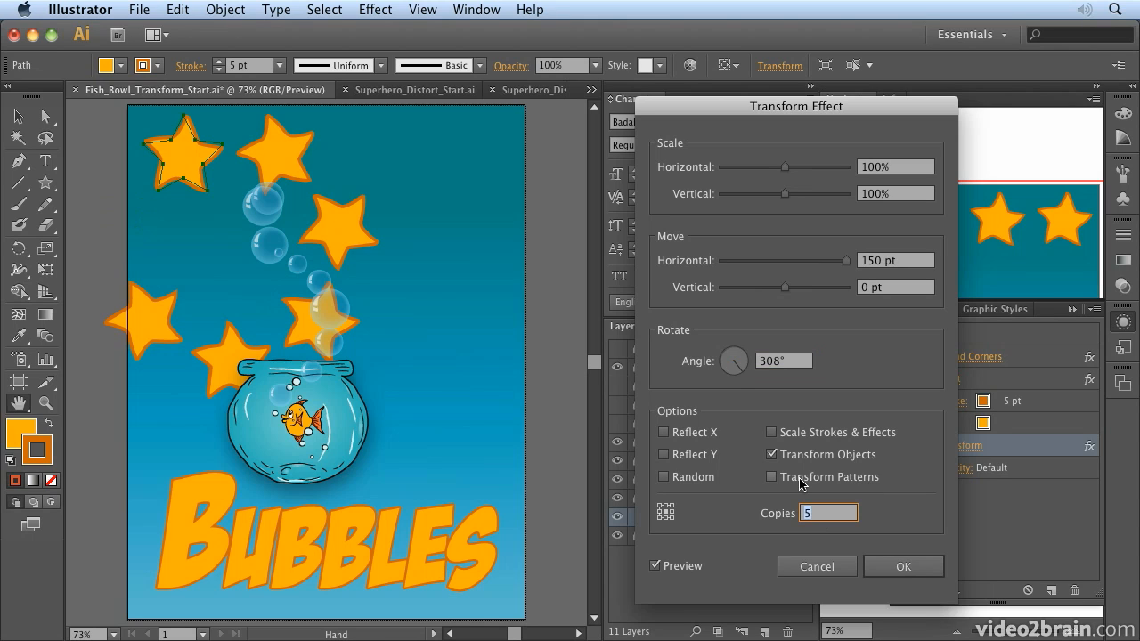
key("Down")
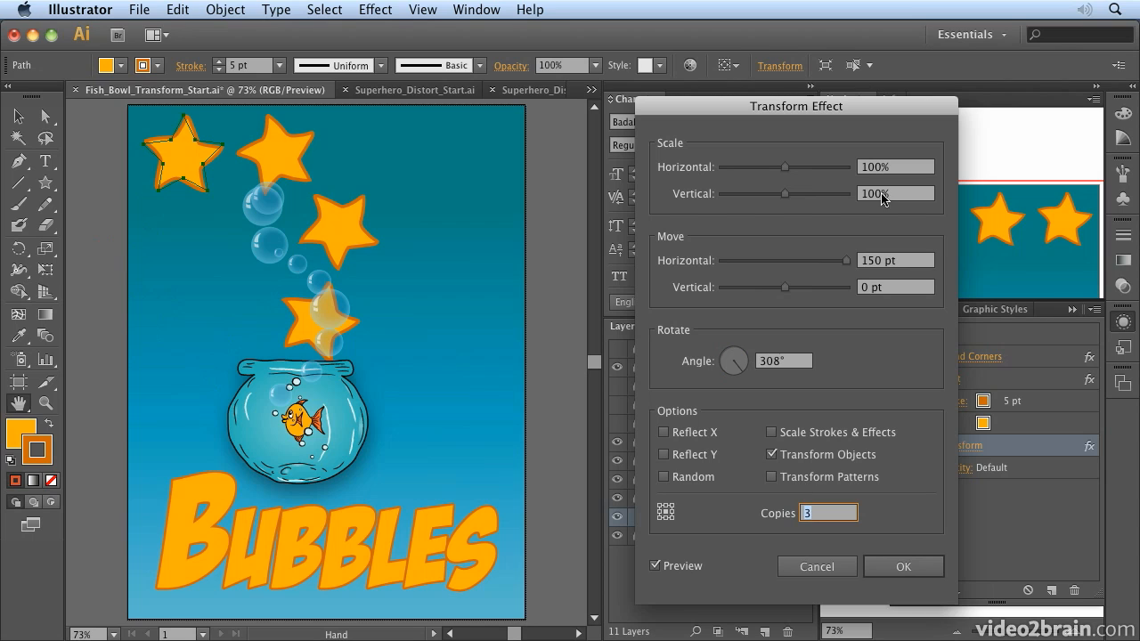
- Try scaling the copies to 90% horizontally and 80% vertically, first with a 0° angle and then with 313°
left_click(745, 362)
type("0")
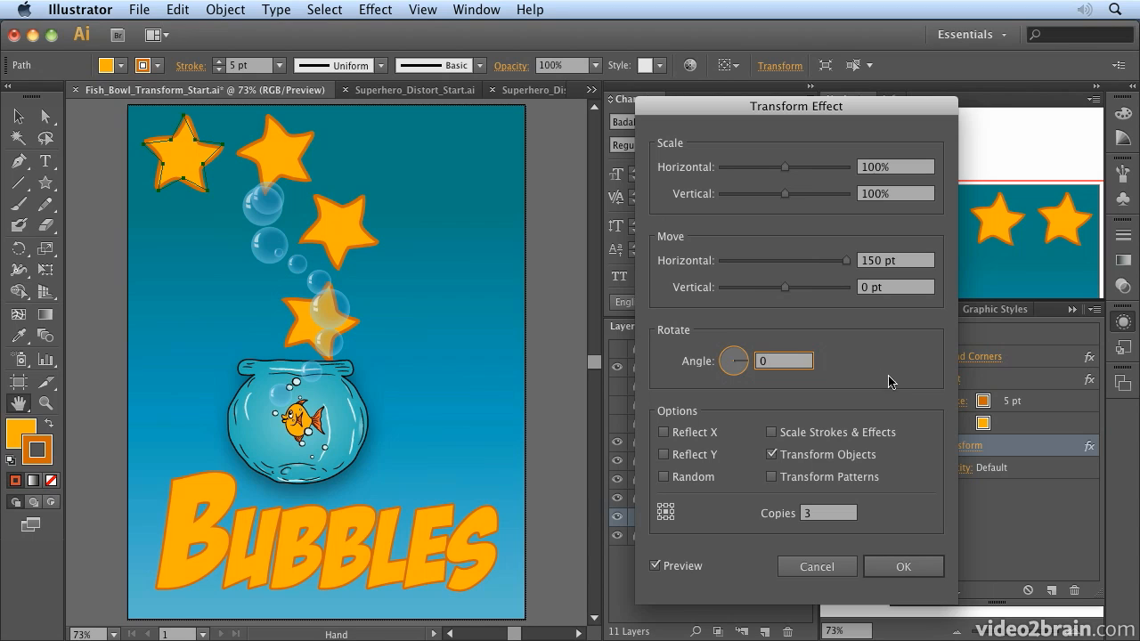
left_click_drag(783, 167, 773, 197)
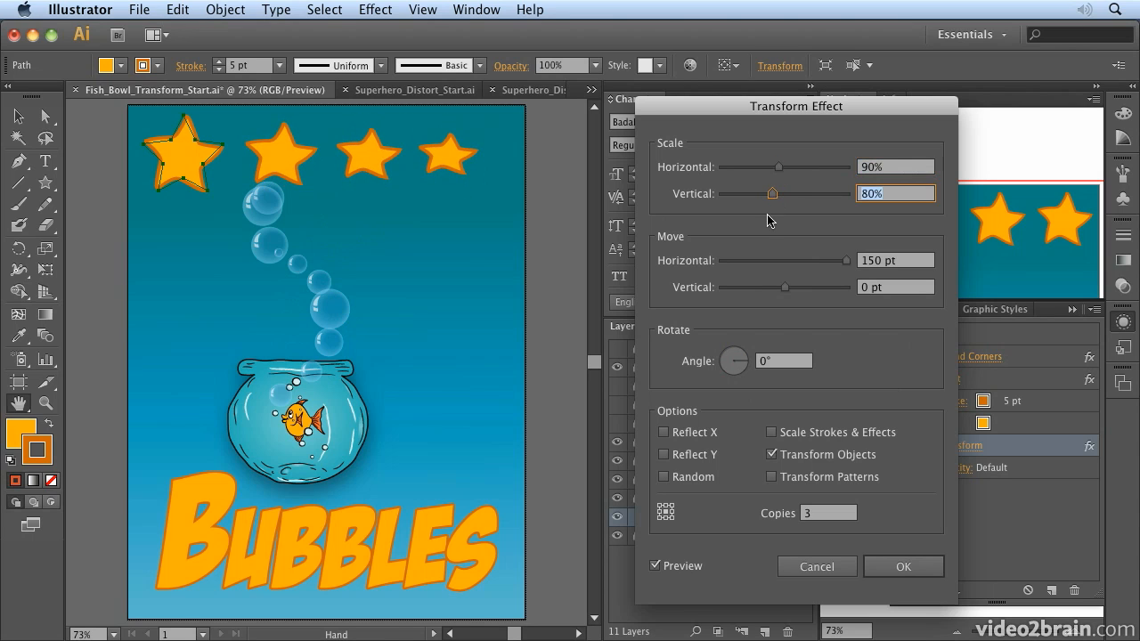
left_click_drag(737, 368, 739, 371)
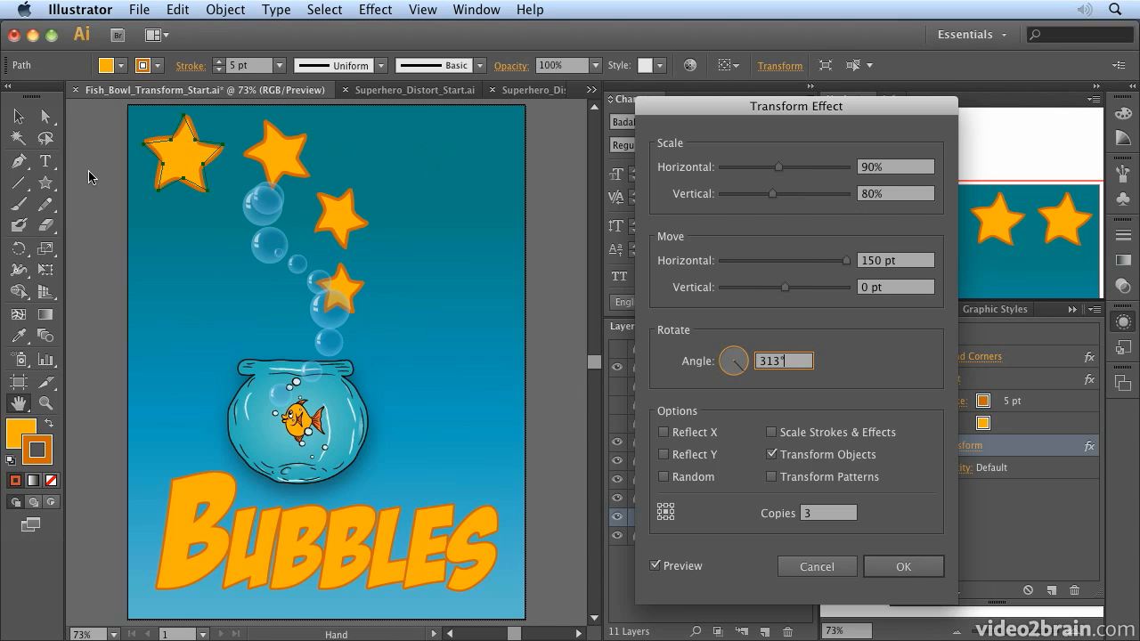
- Reset the rotation angle to 0° and set the vertical and horizontal scale to 0%
left_click_drag(789, 361, 716, 363)
type("0")
left_click_drag(902, 195, 837, 198)
type("0")
left_click_drag(931, 168, 870, 168)
type("0")
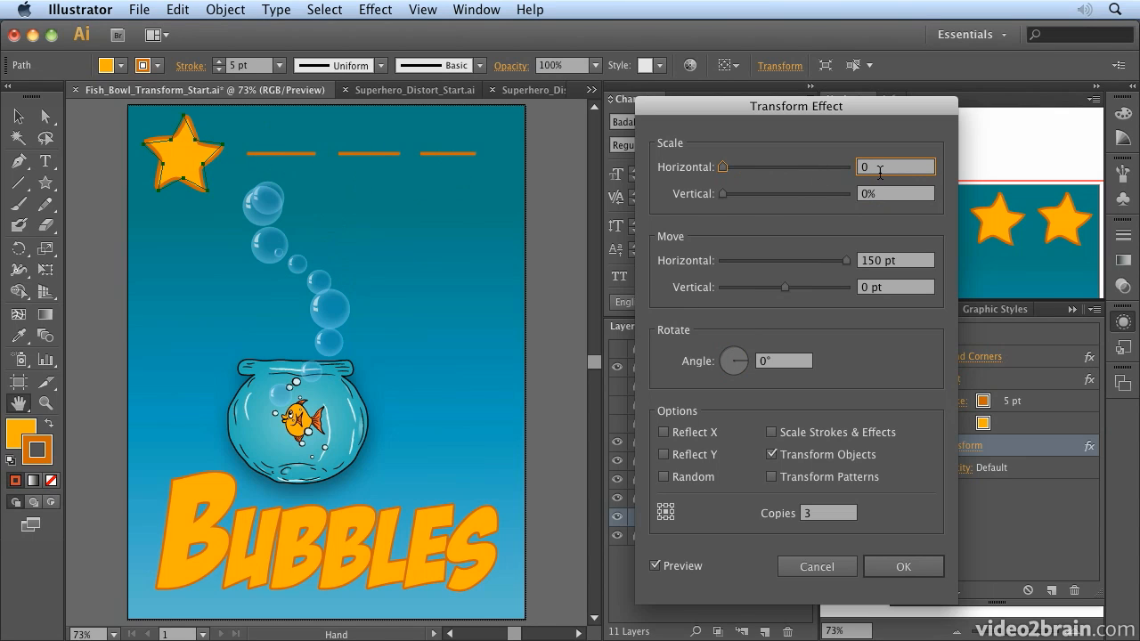
- Restore the horizontal and vertical scale to 100%, refresh the preview, and confirm the Transform effect
key("BackSpace")
type("100")
key("Tab")
type("100")
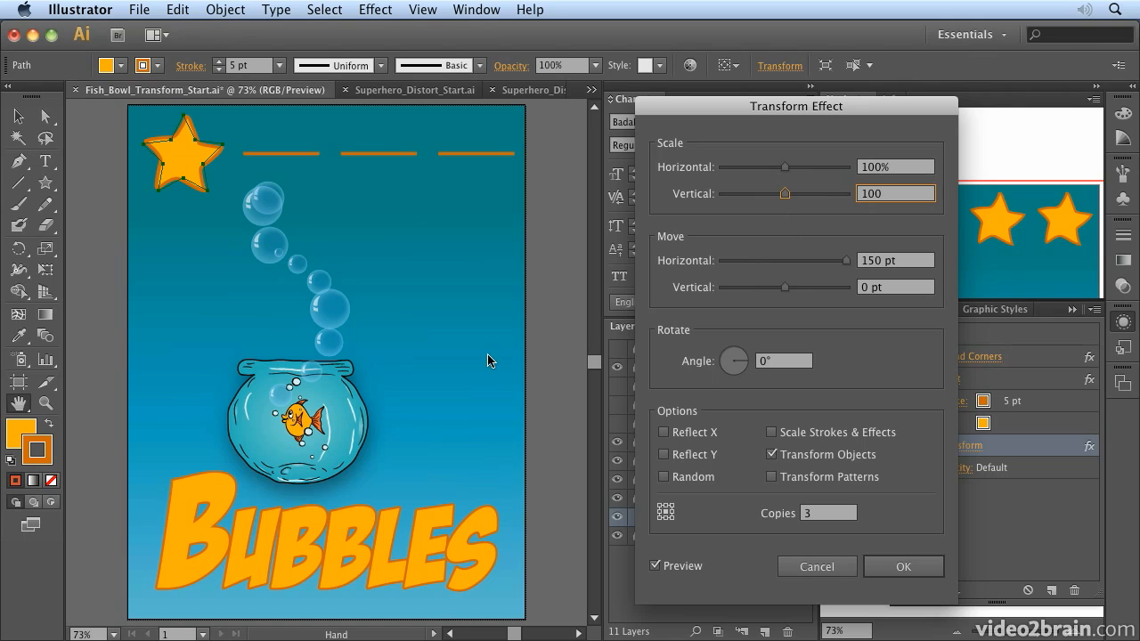
left_click(656, 565)
left_click(656, 565)
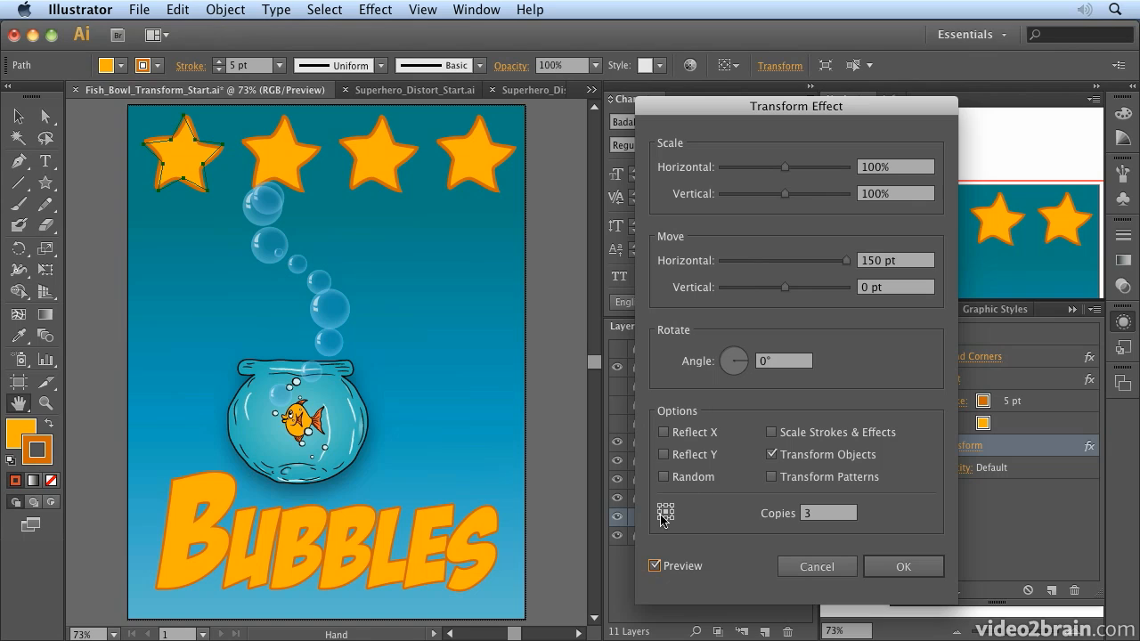
left_click(902, 566)
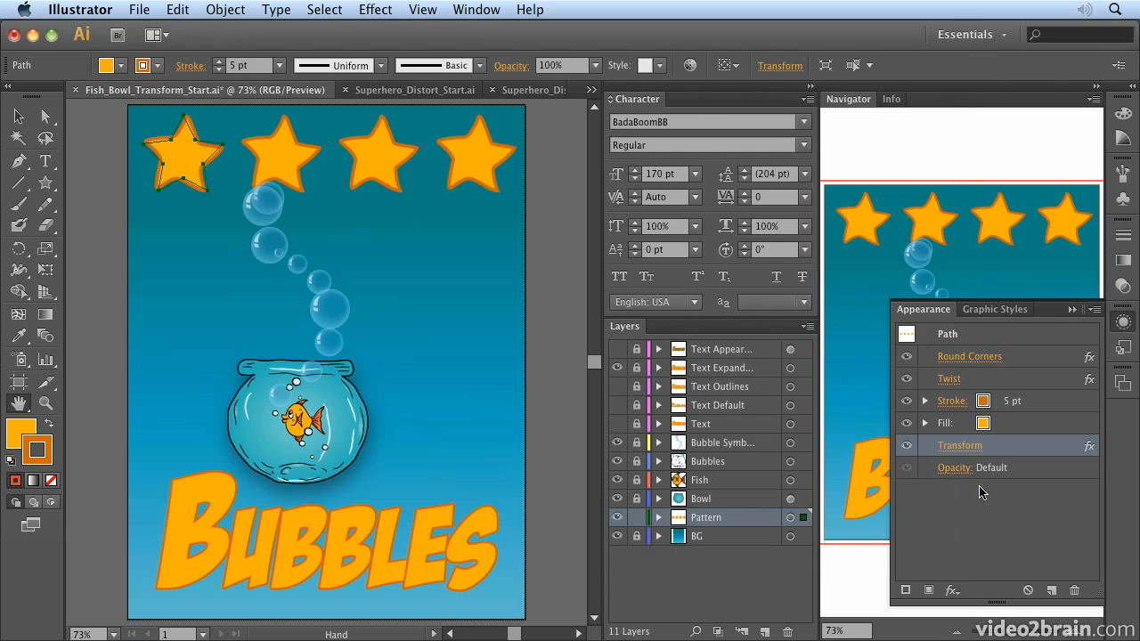
- Add a second Transform effect to the star with 3 copies and a vertical move of about 89 pt, previewed
left_click(371, 11)
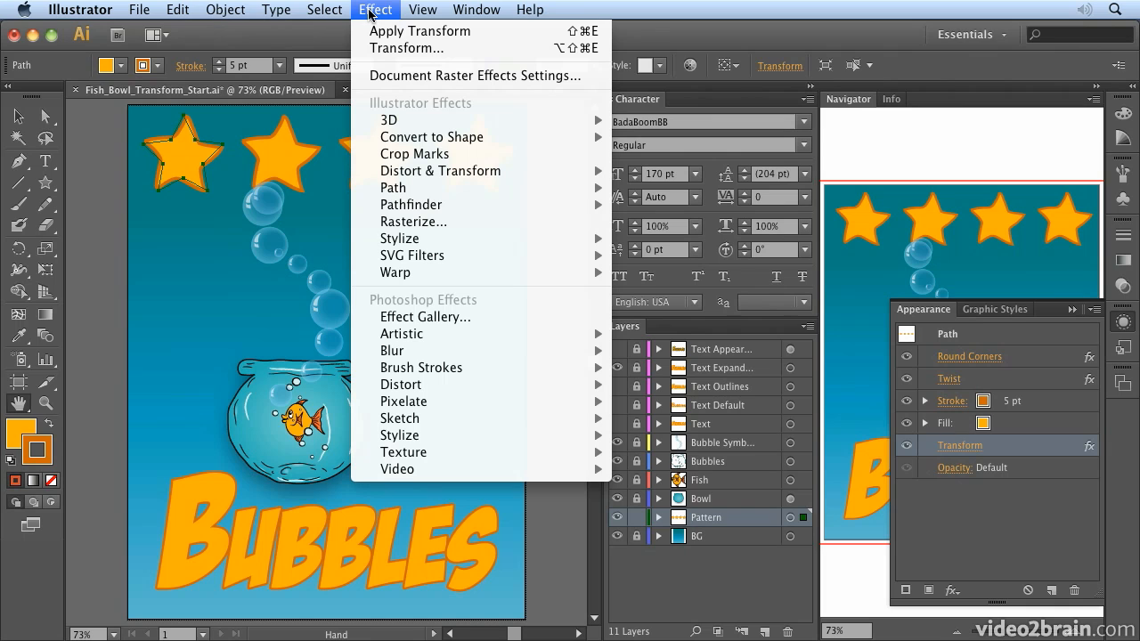
mouse_move(415, 172)
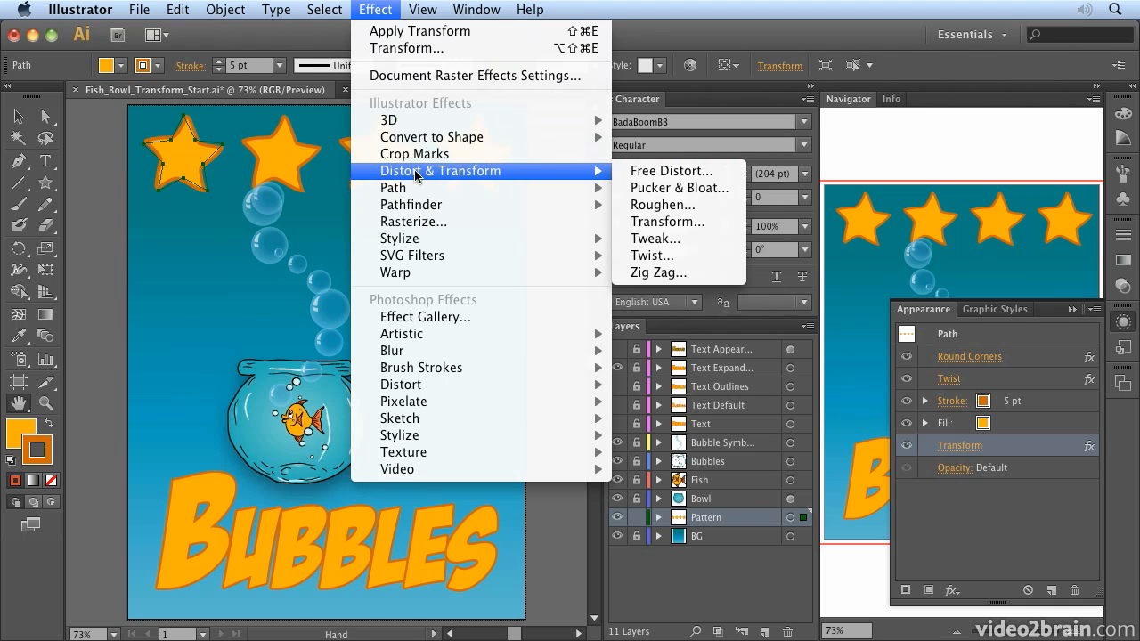
left_click(677, 221)
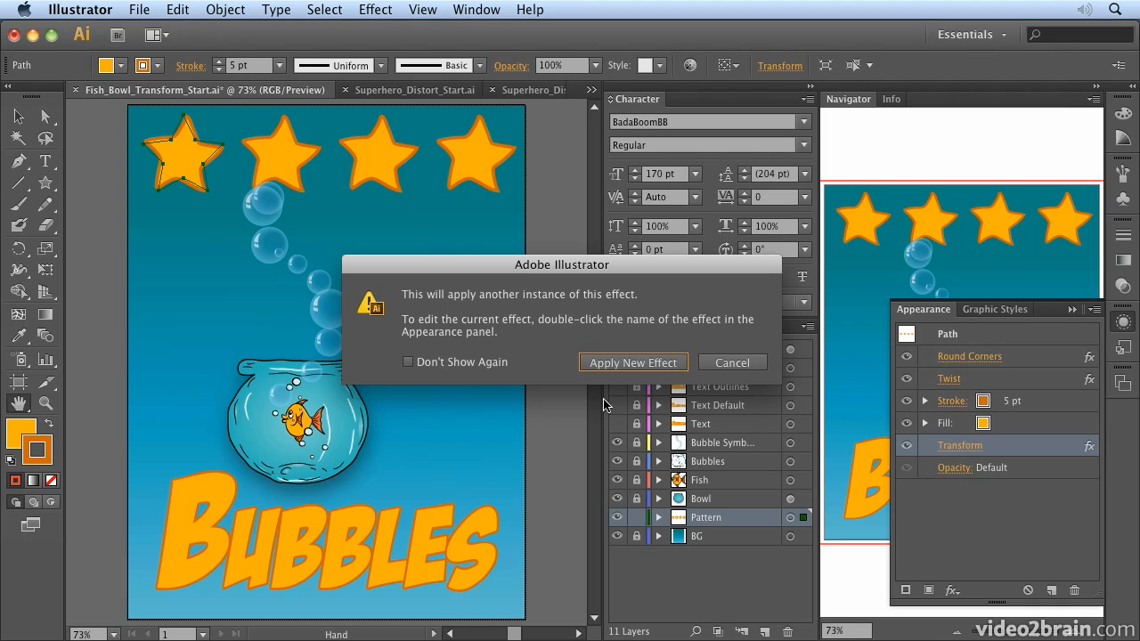
left_click(618, 363)
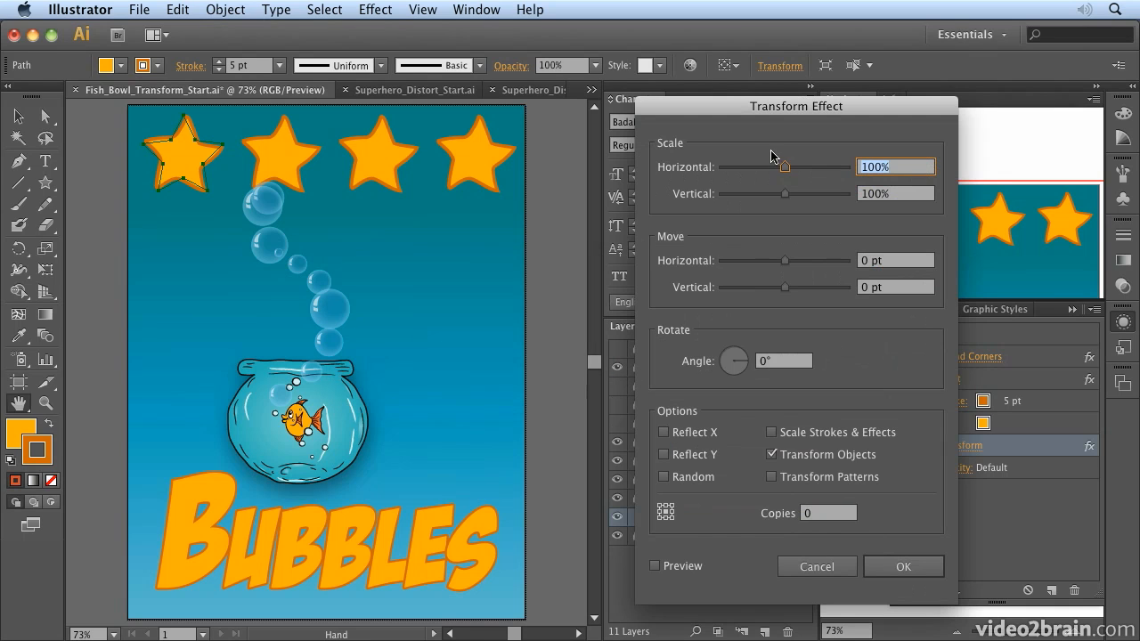
left_click(832, 514)
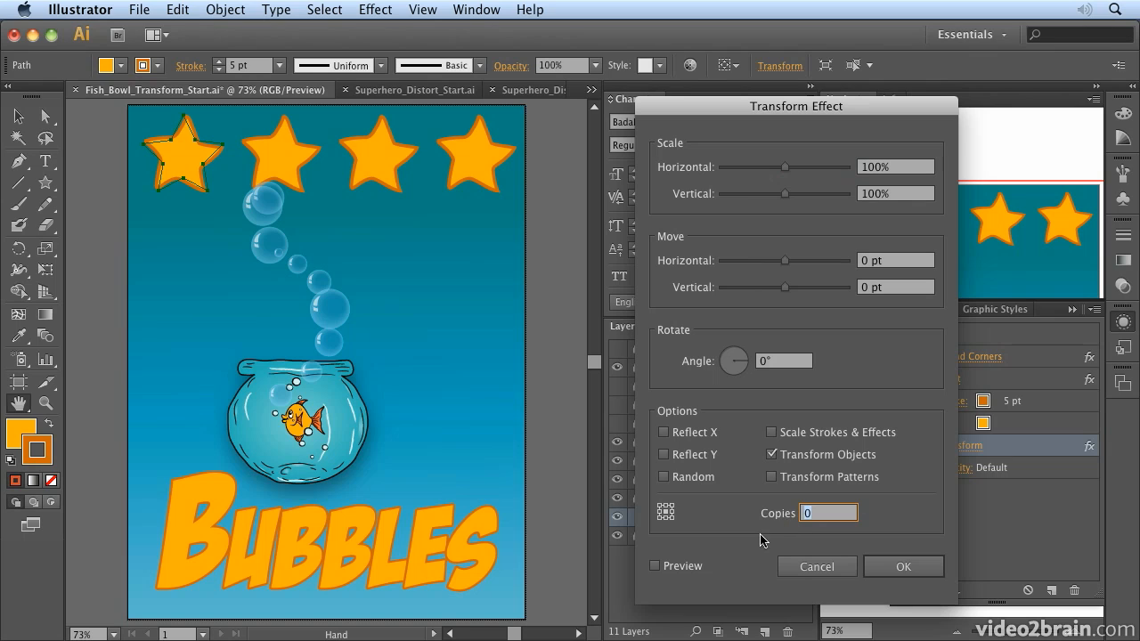
type("3")
left_click_drag(784, 287, 842, 288)
left_click(654, 565)
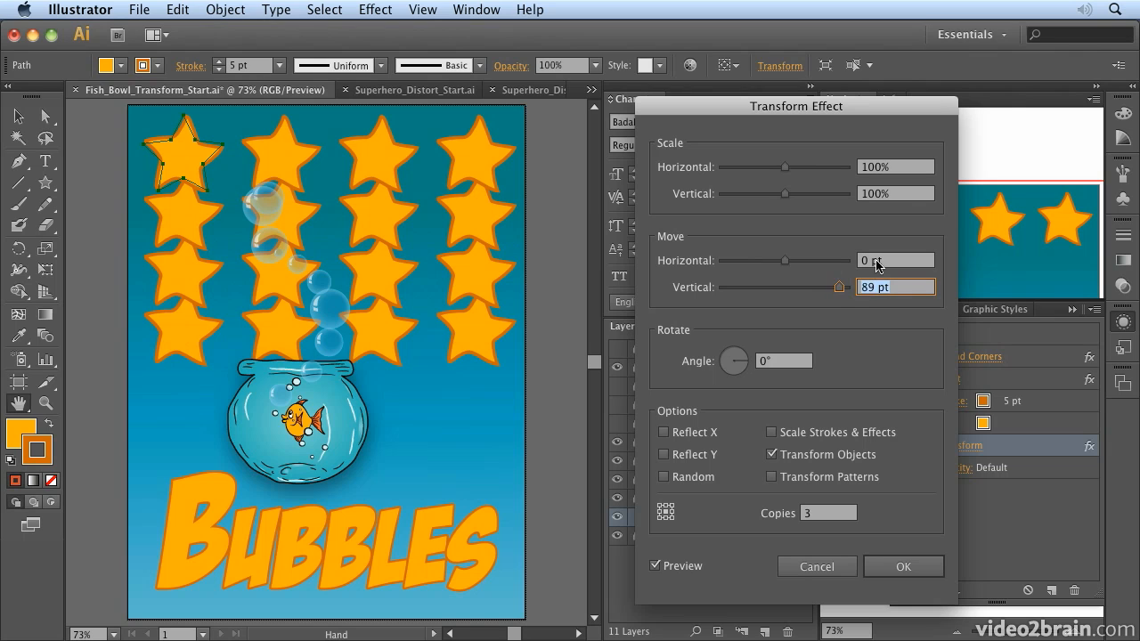
- Set the second Transform effect's vertical move to 160 pt and apply it
key("shift+Up")
key("shift+Up")
key("shift+Up")
key("shift+Up")
key("shift+Up")
key("shift+Up")
key("shift+Up")
key("shift+Up")
key("shift+Up")
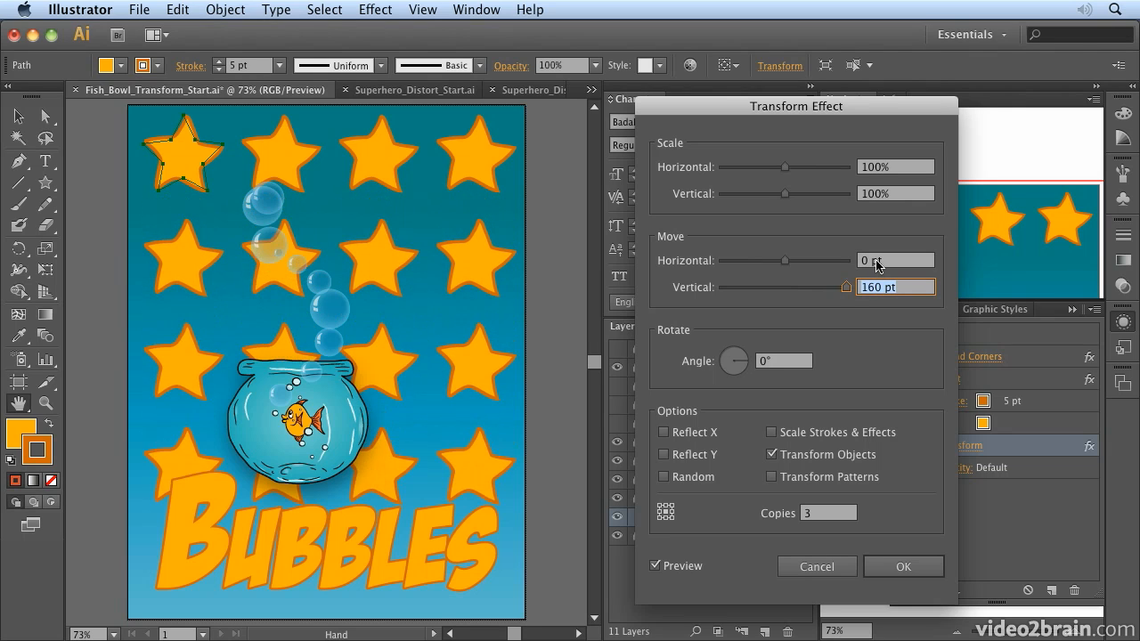
key("shift+Down")
left_click(931, 567)
- Change the star's 5 pt stroke color to the Violet Red swatch
left_click(997, 547)
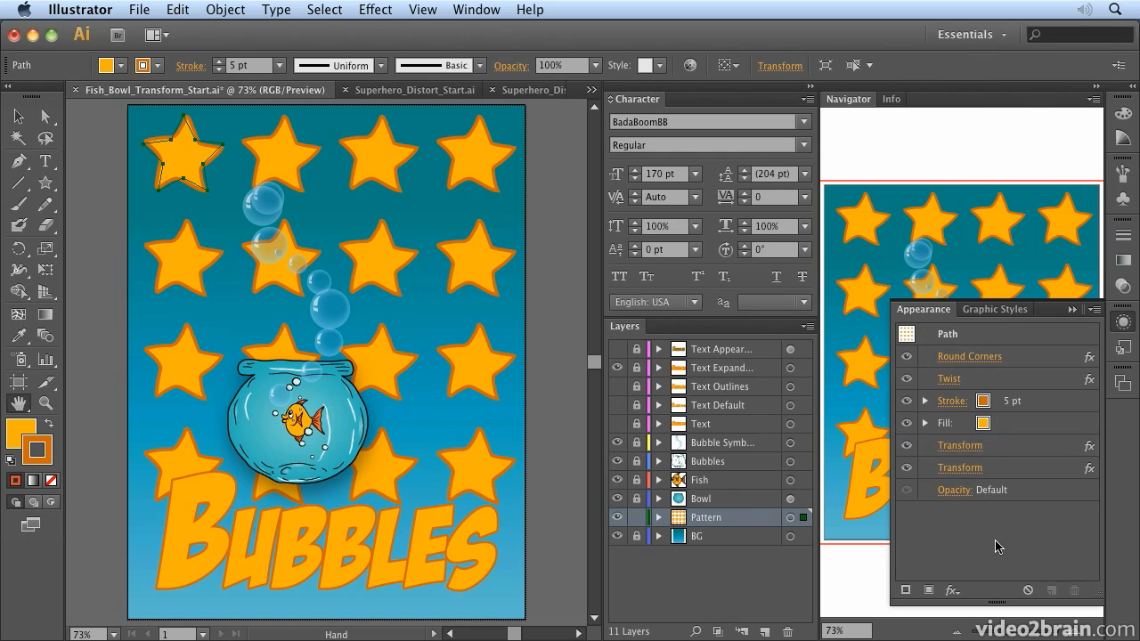
left_click(990, 405)
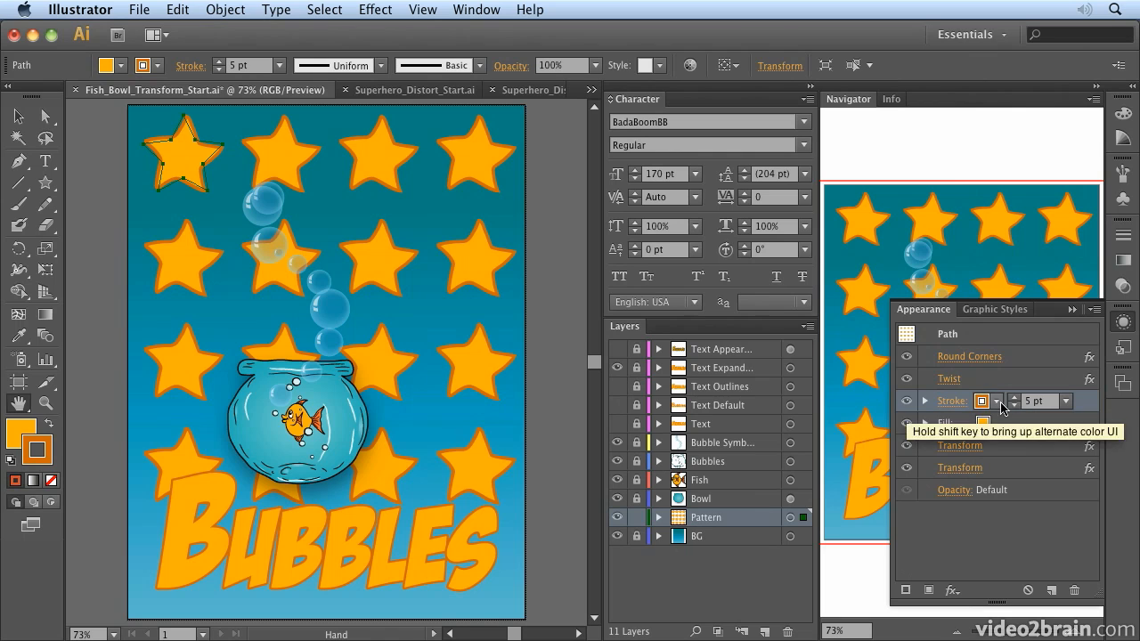
left_click(997, 401)
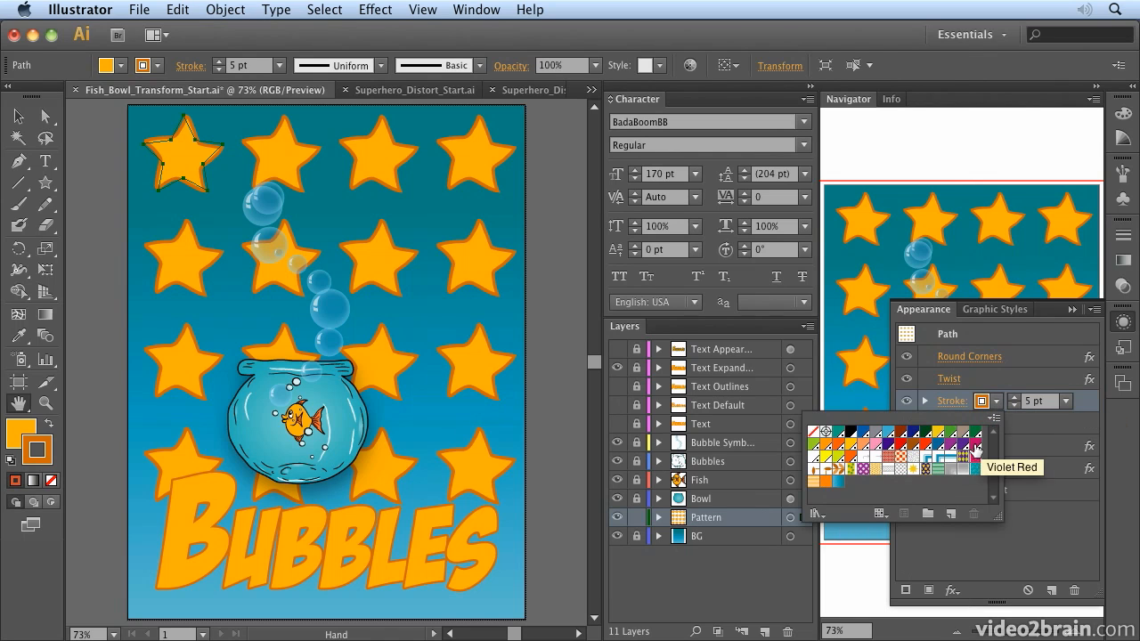
left_click(976, 449)
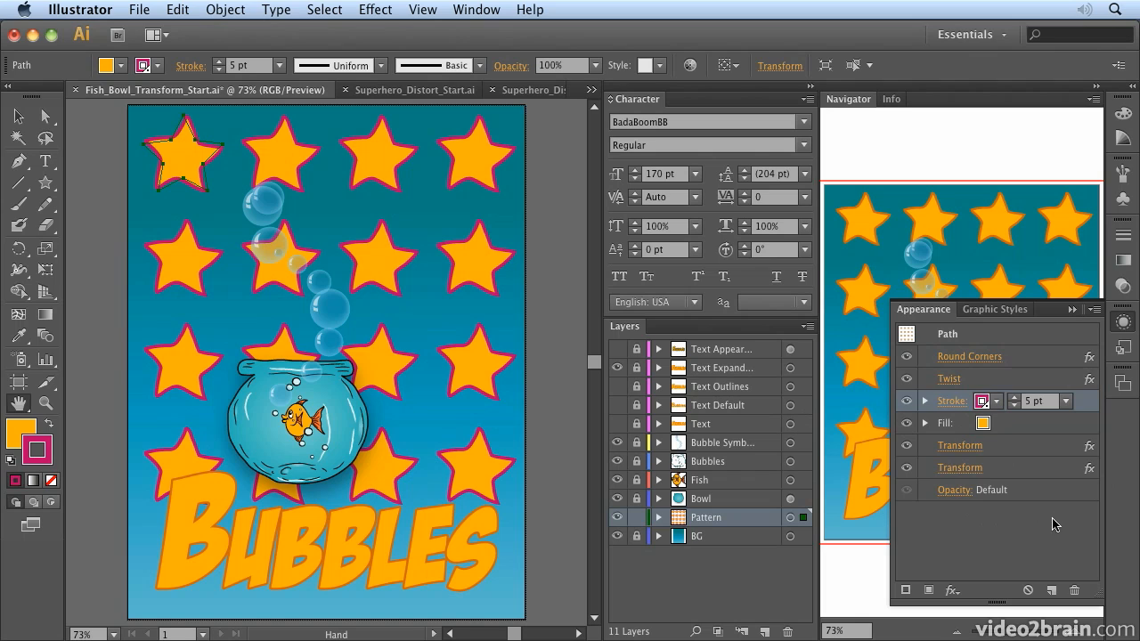
- Change the star's Twist effect angle to 60° with the preview on and apply it
left_click(949, 380)
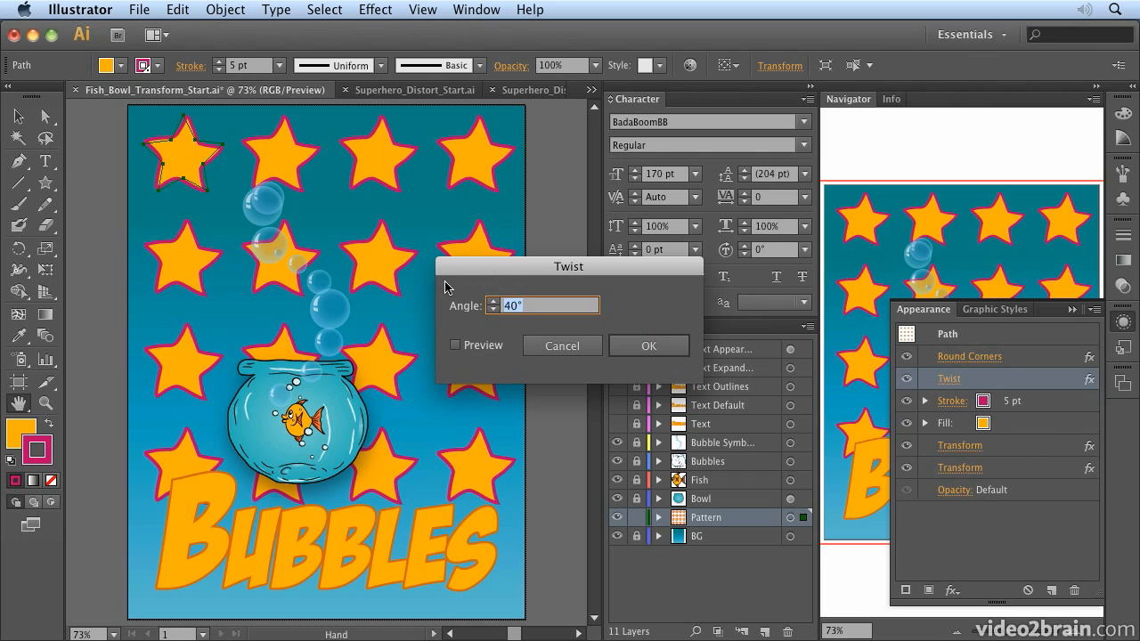
left_click(483, 346)
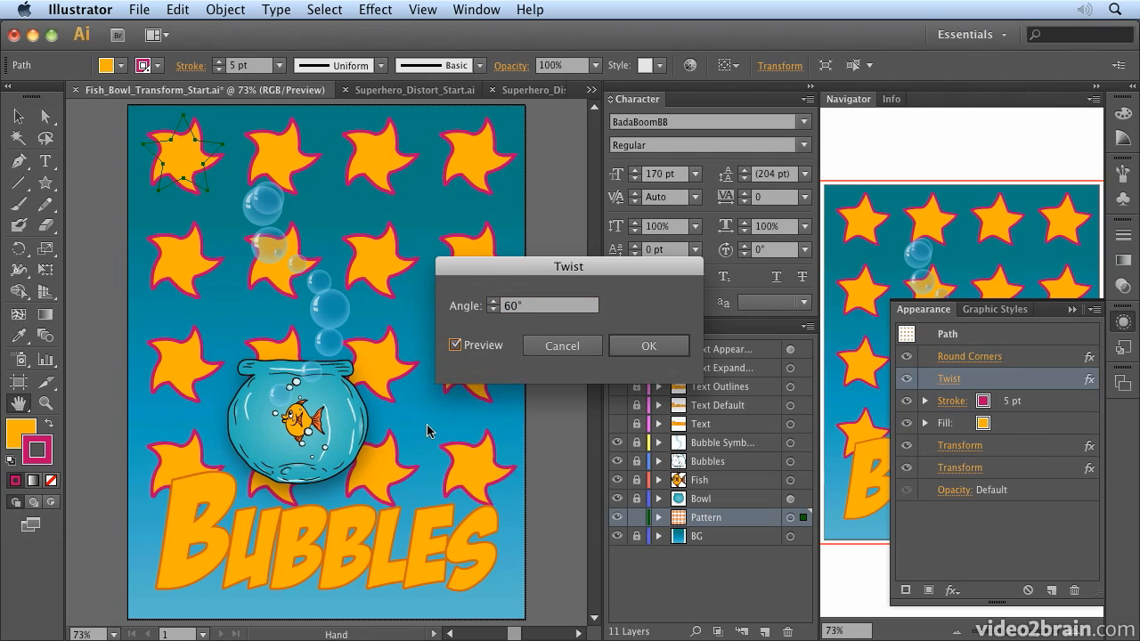
left_click(648, 345)
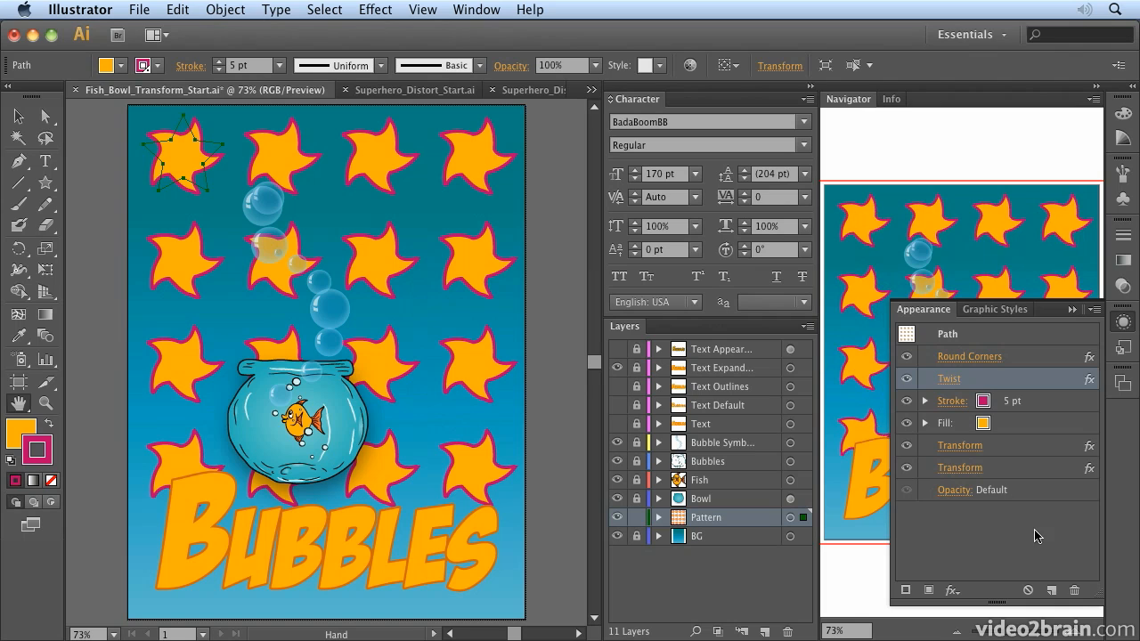
- Try scaling the copies of the first Transform effect to 121% horizontally and vertically, with the preview on
left_click(966, 445)
left_click_drag(785, 168, 797, 194)
left_click(655, 565)
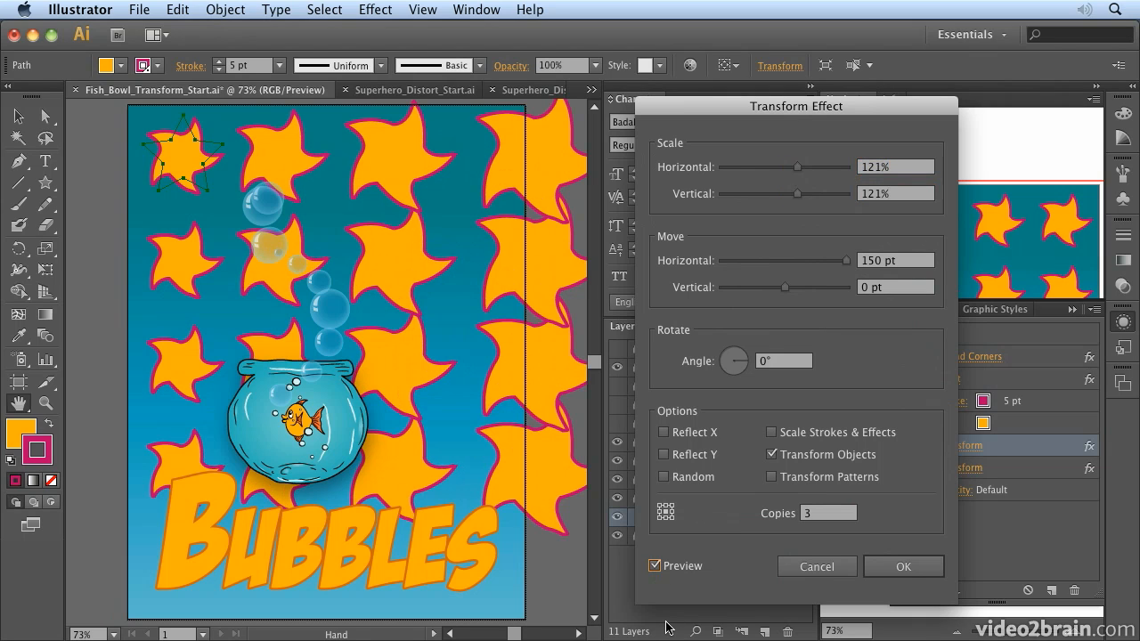
left_click(823, 568)
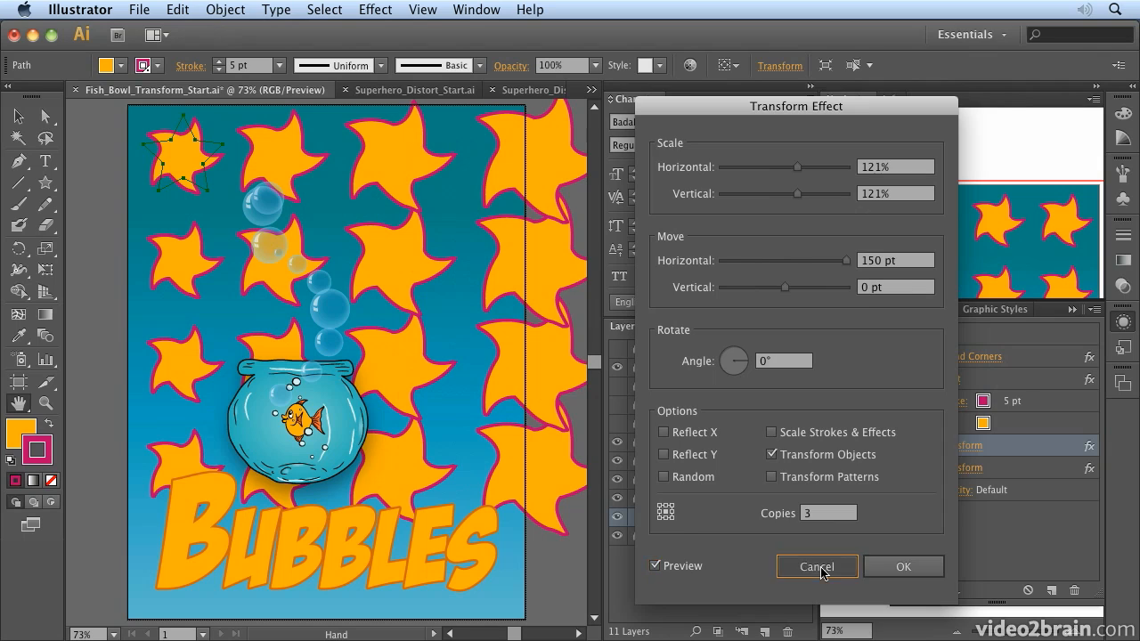
- Recolor the star's stroke with an orange swatch
left_click(978, 406)
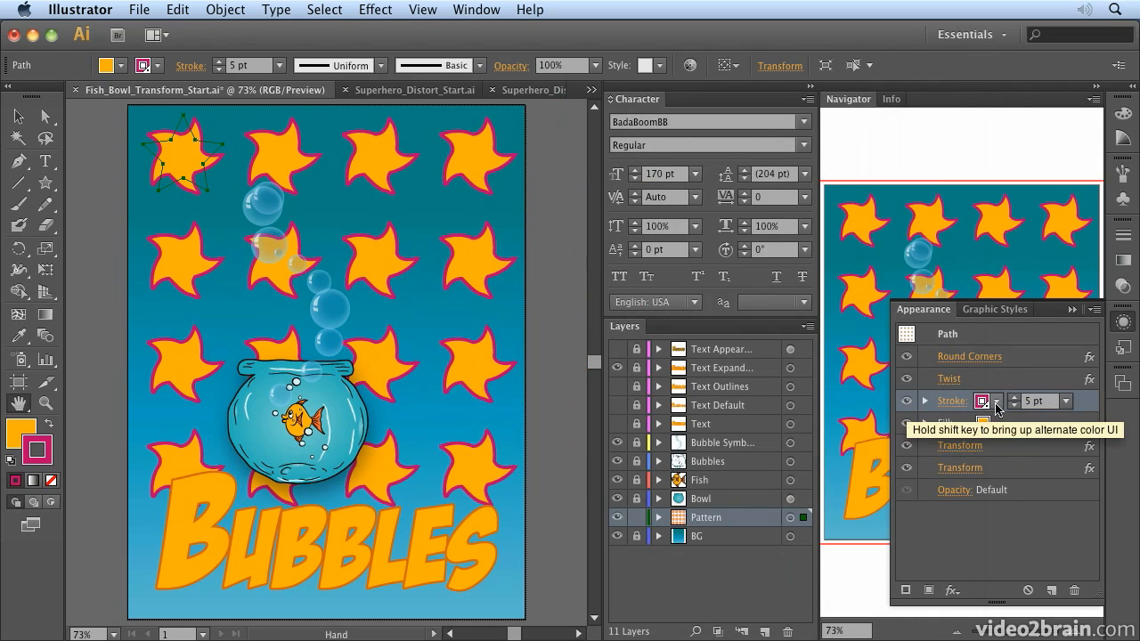
left_click(982, 402)
left_click(835, 451)
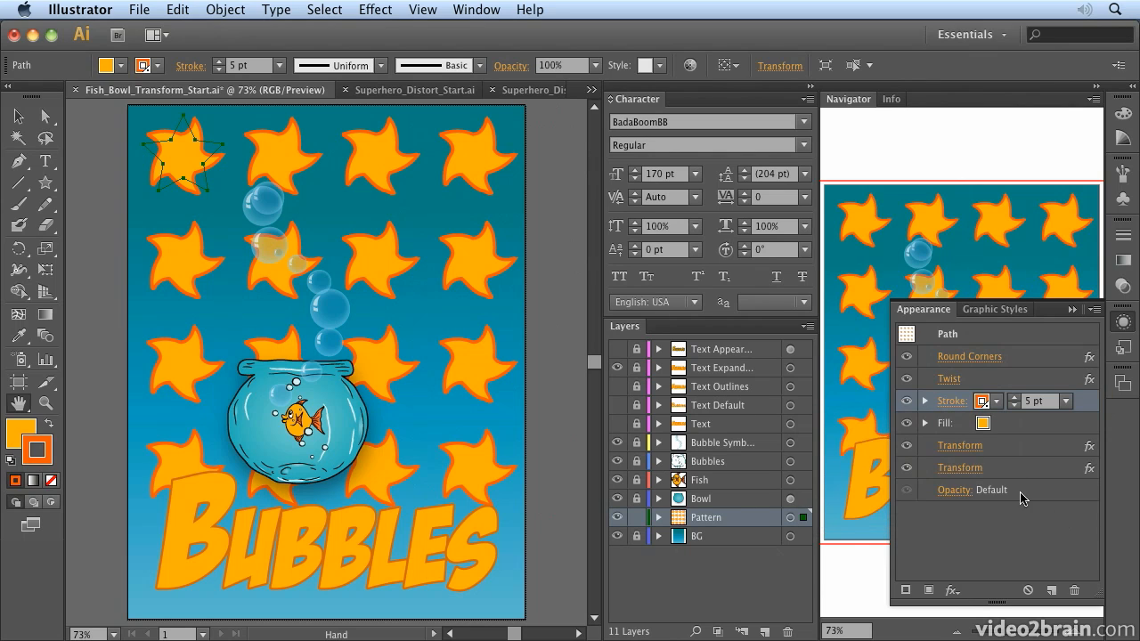
- Set the star pattern's opacity to 80% and its blending mode to Hard Light
left_click(954, 491)
left_click(959, 357)
left_click(980, 534)
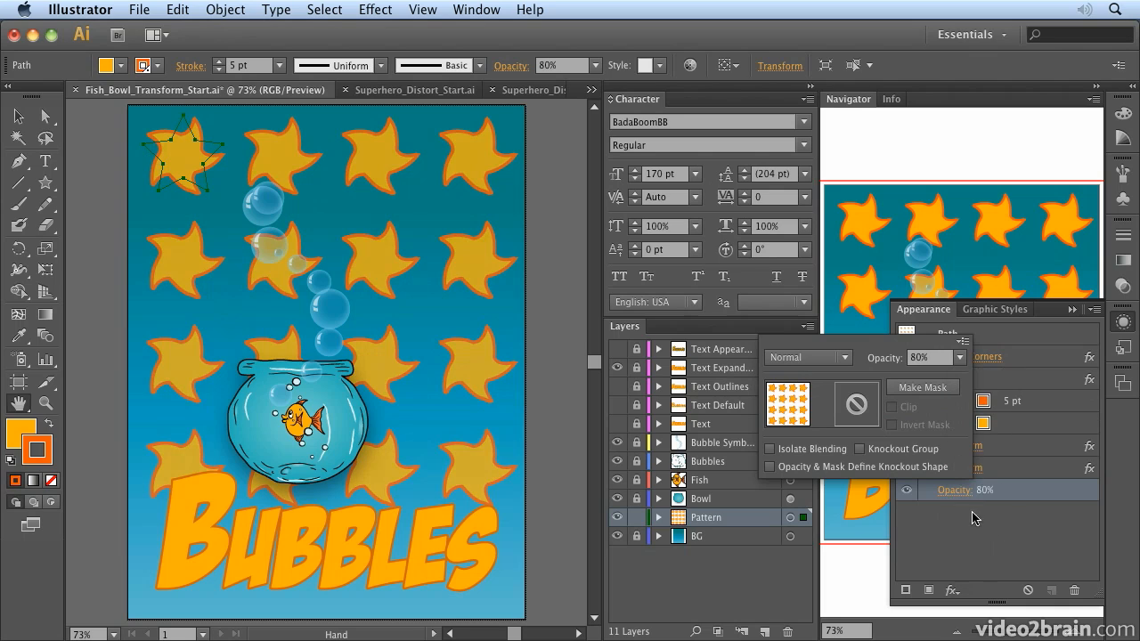
left_click(841, 357)
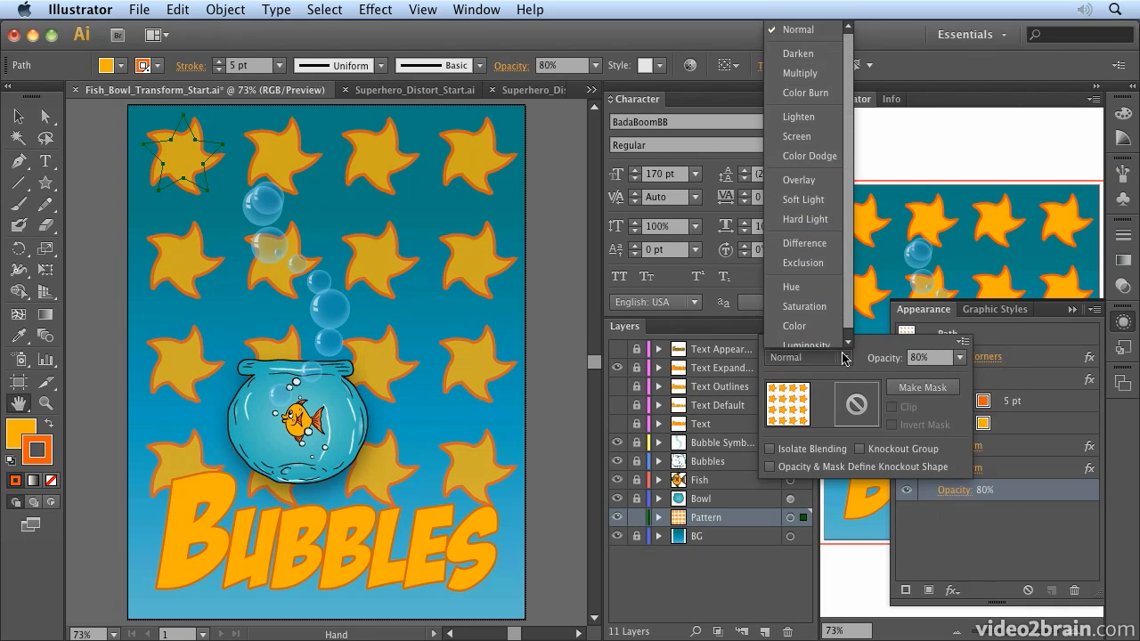
left_click(807, 219)
left_click(1002, 558)
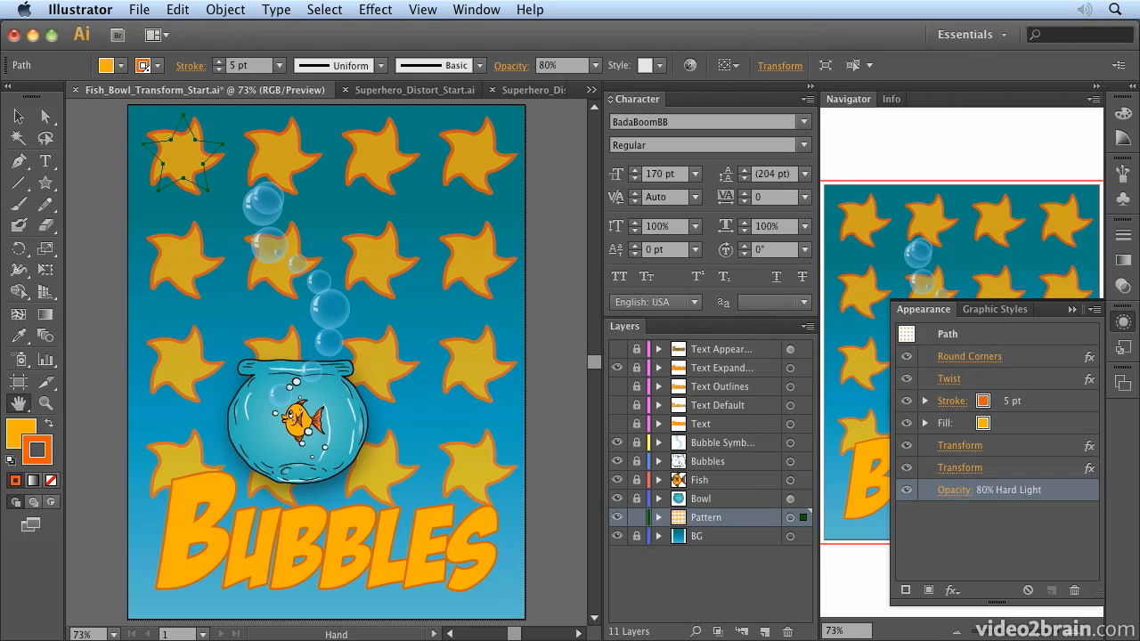
- In Superhero_Distort_Start.ai, hide all layers except Super Heroine and Buildings
left_click(406, 95)
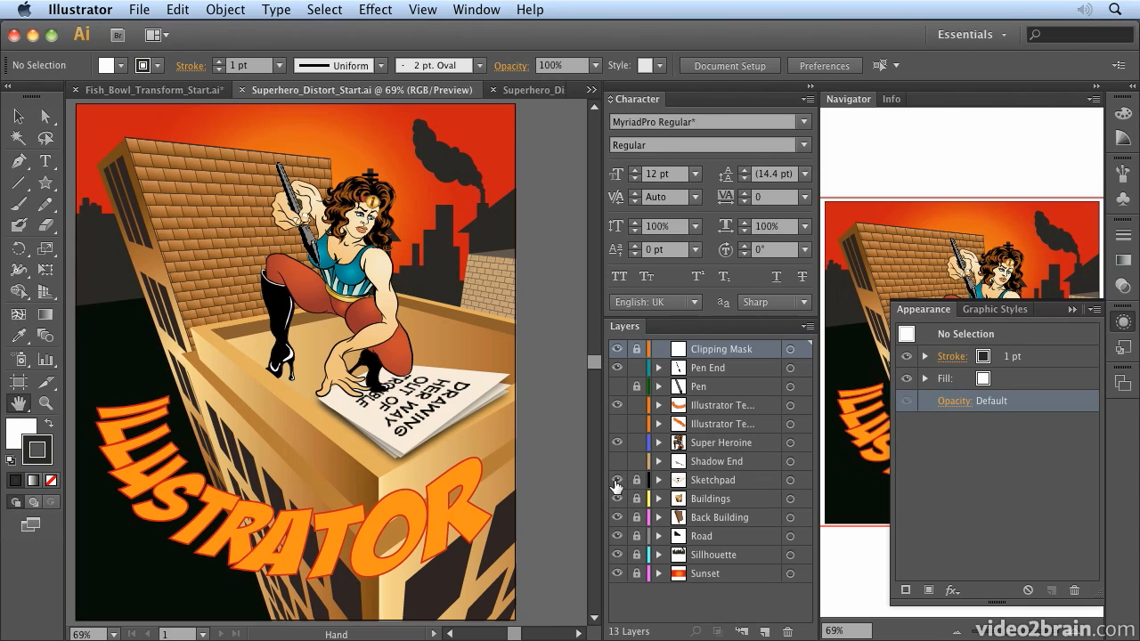
left_click_drag(616, 573, 616, 517)
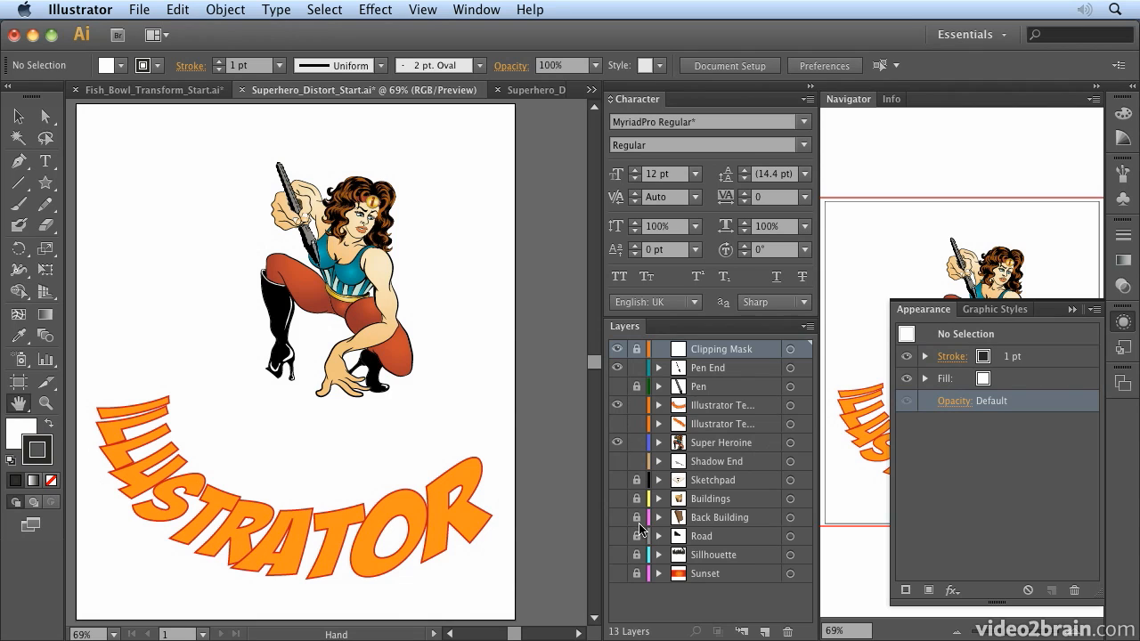
left_click(616, 498)
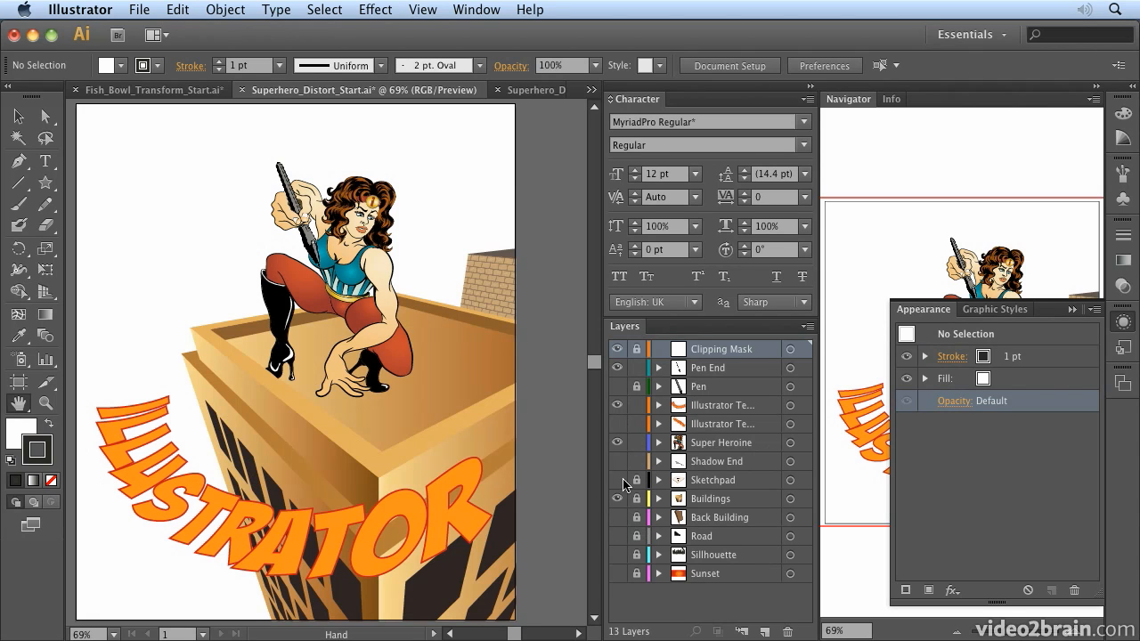
left_click(616, 407)
left_click(615, 370)
left_click(616, 349)
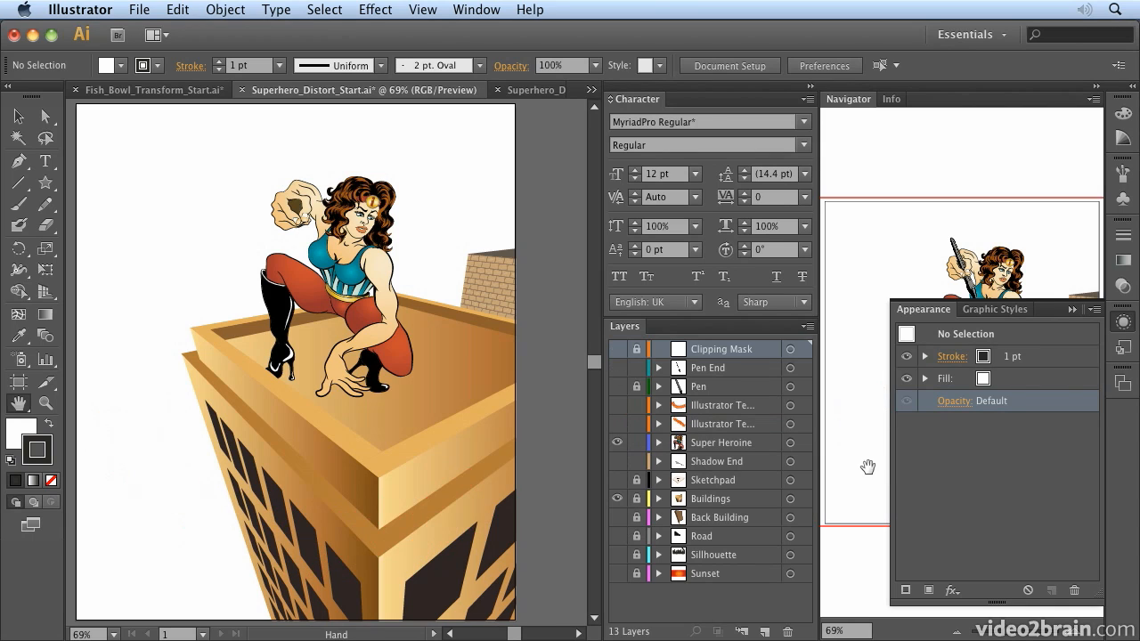
- Duplicate the Super Heroine layer, and with the lower layer's artwork selected, hide the upper copy
left_click(732, 444)
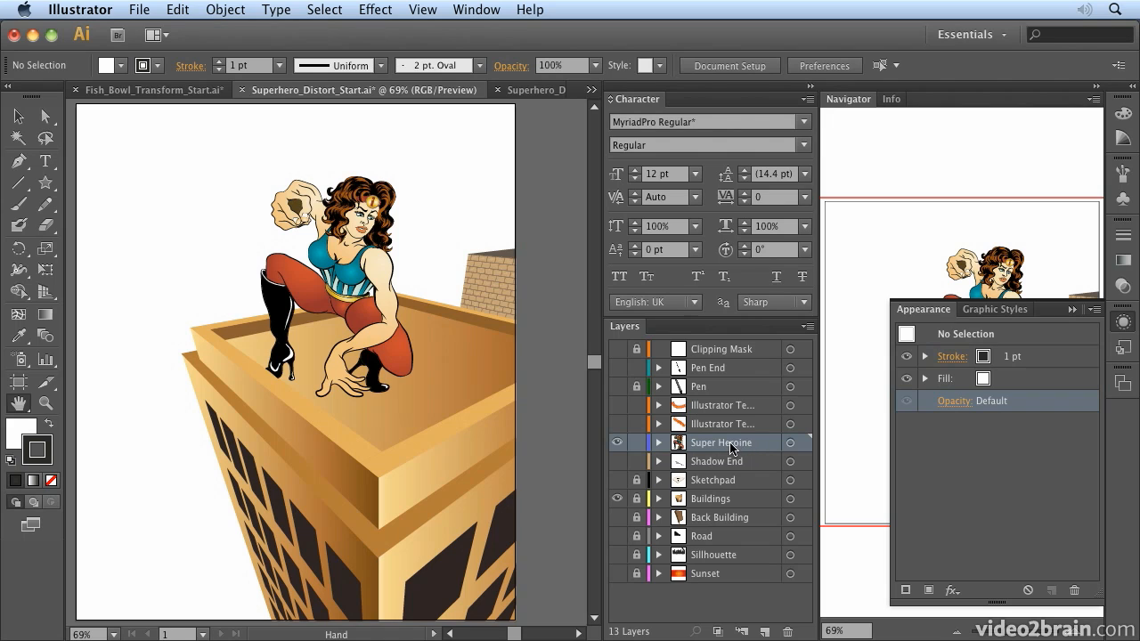
left_click_drag(730, 447, 765, 631)
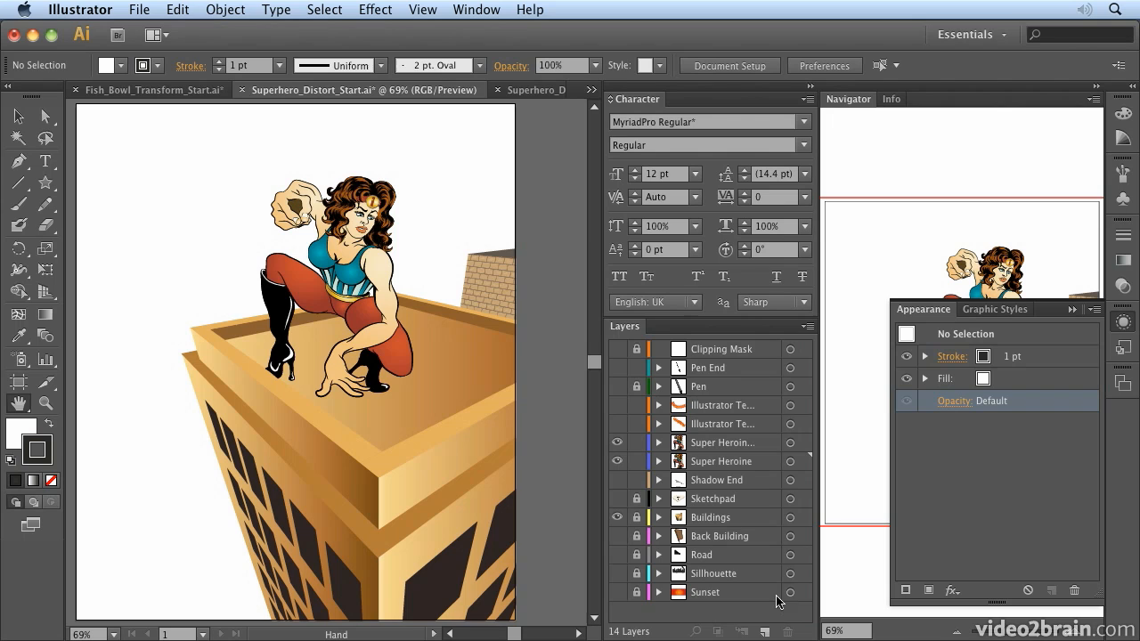
left_click(790, 461)
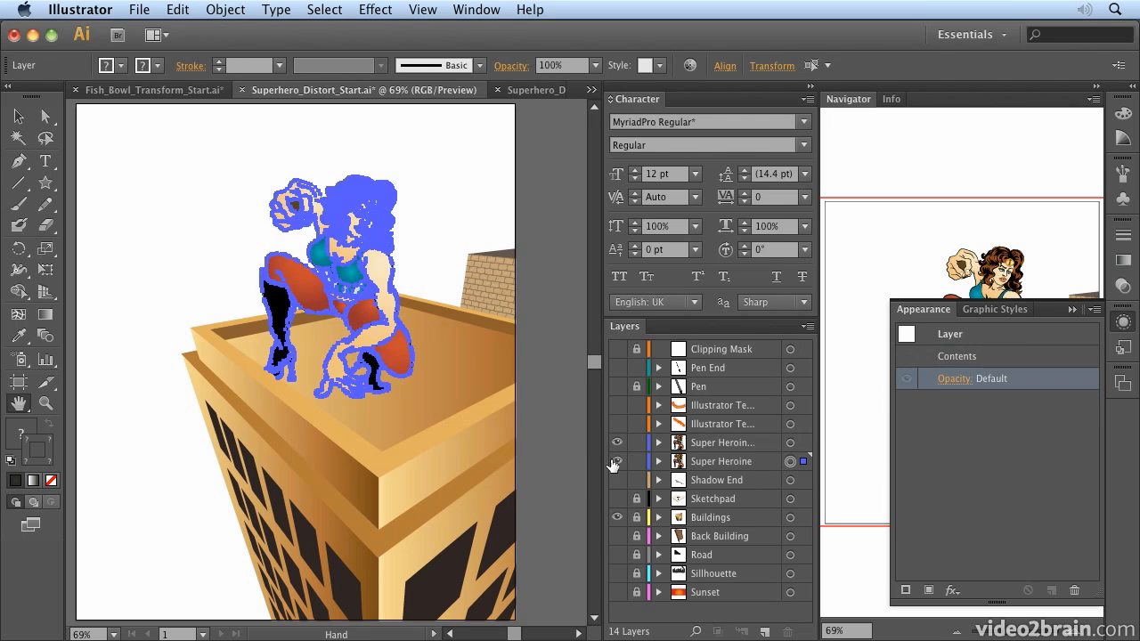
left_click(616, 443)
- Merge the lower Super Heroine artwork into one silhouette with Pathfinder and fill it with black
left_click(465, 10)
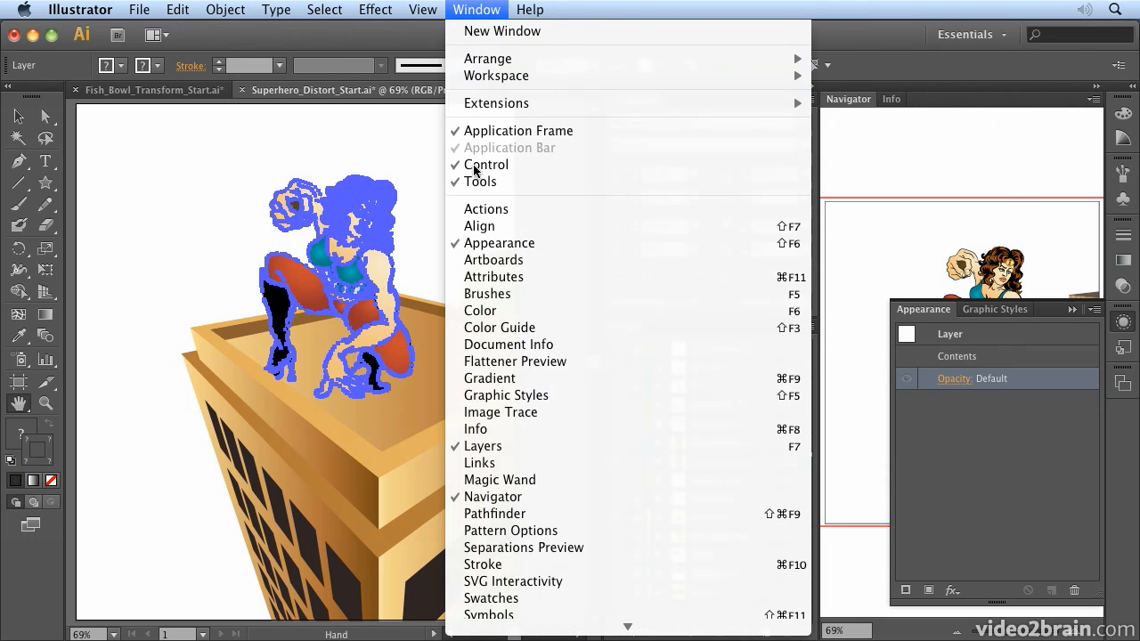
left_click(511, 515)
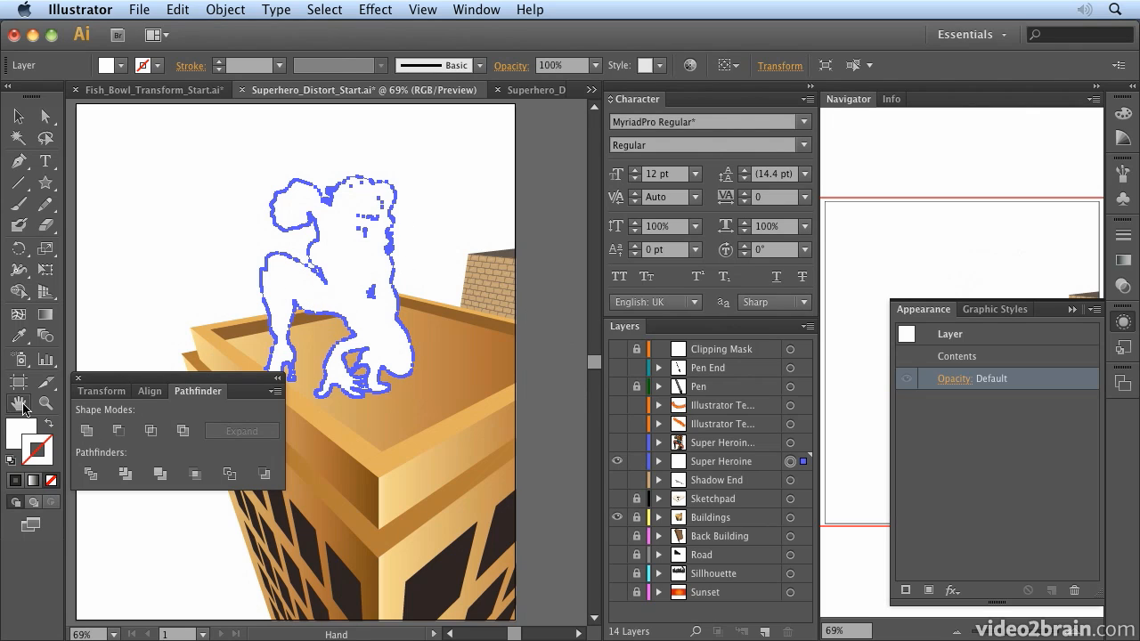
left_click(21, 430)
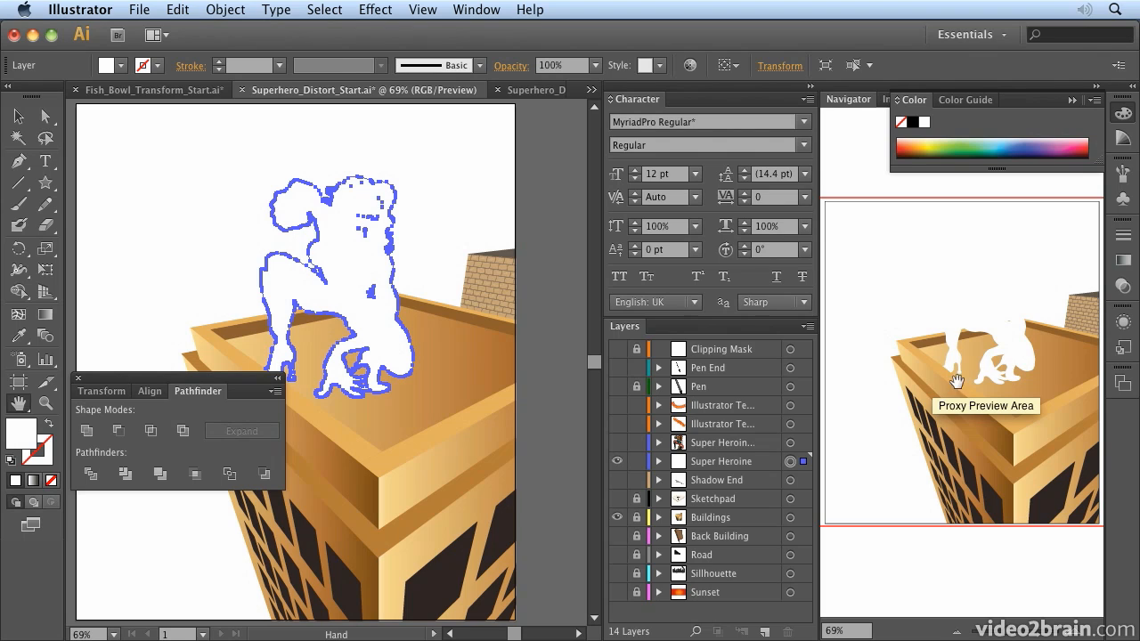
left_click(913, 122)
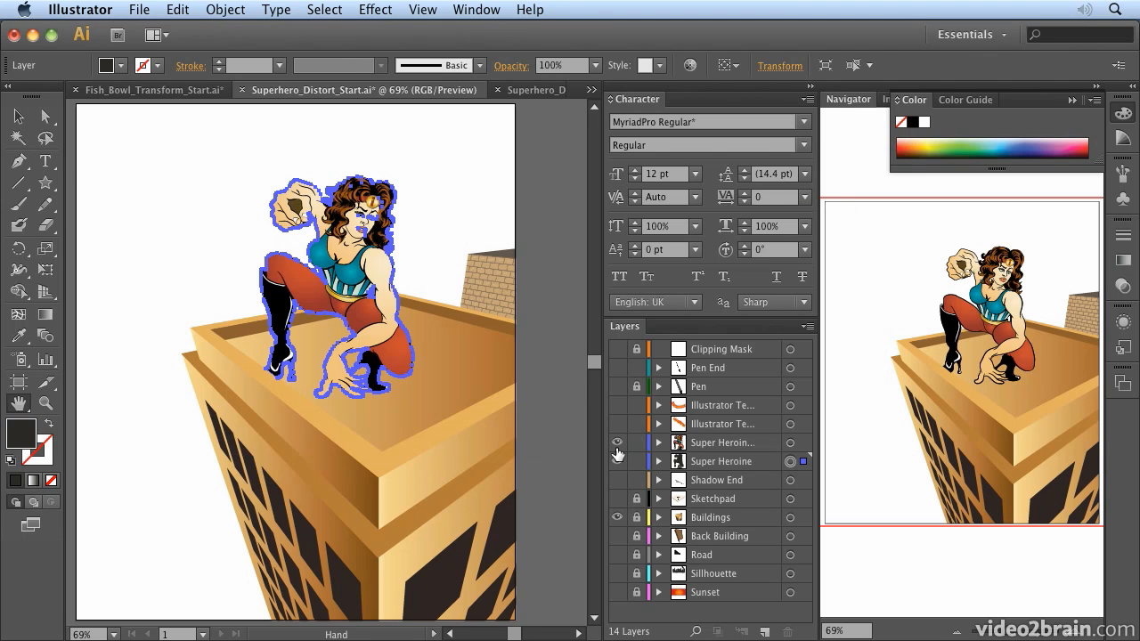
- Apply a Free Distort effect to the lower Super Heroine layer, pulling both upper corners outward below the feet to form a flat cast shadow
left_click(789, 461)
left_click(362, 16)
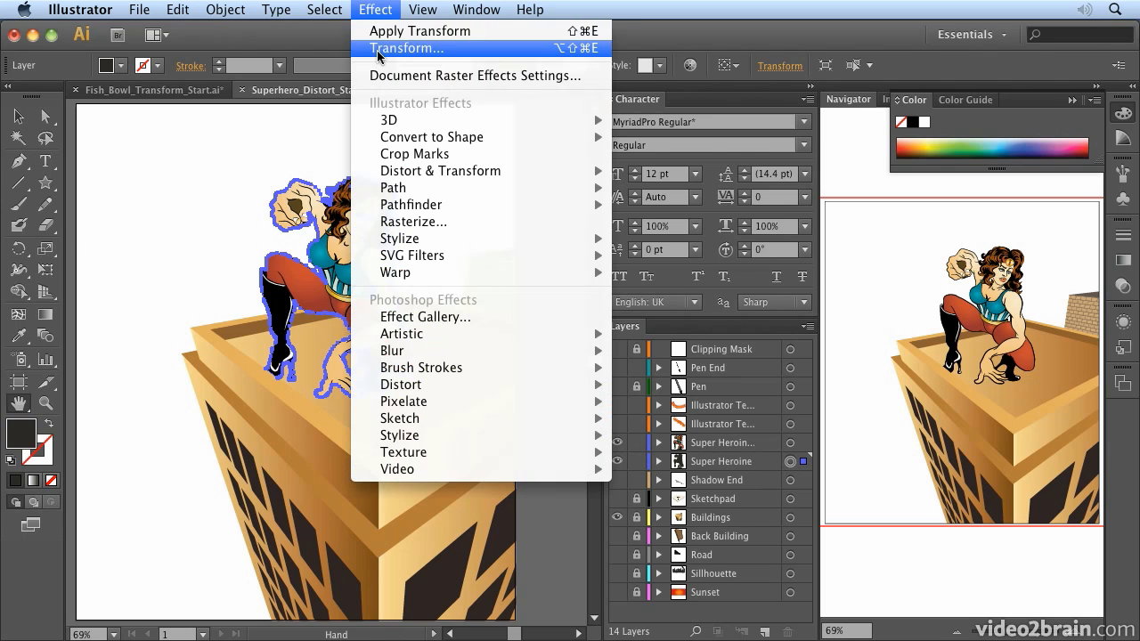
mouse_move(423, 177)
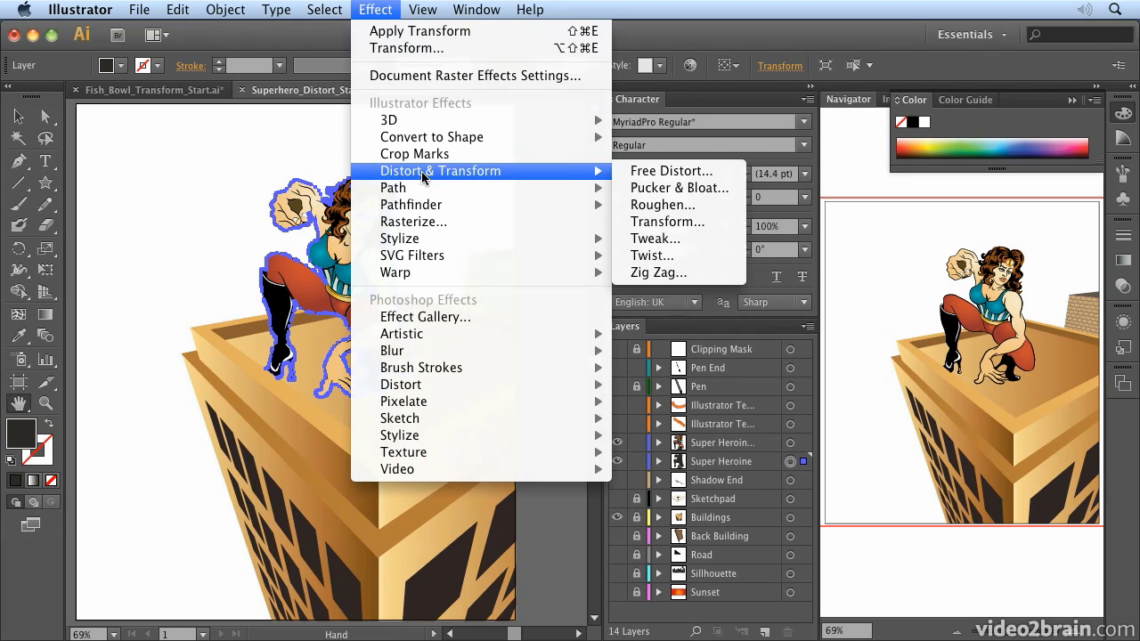
left_click(655, 174)
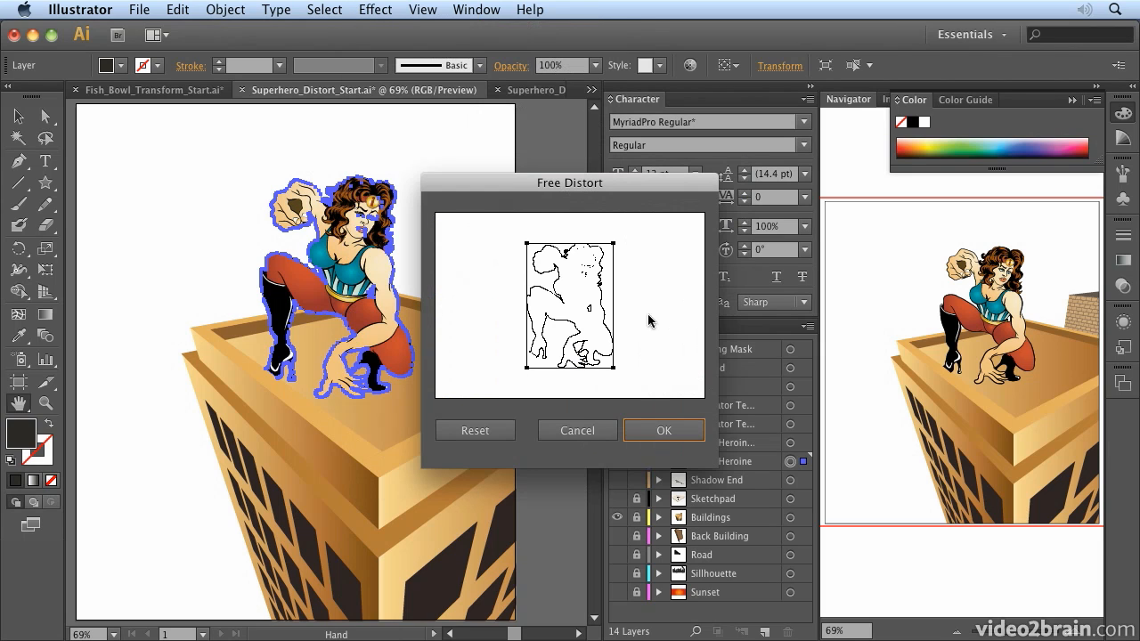
left_click_drag(528, 250, 448, 376)
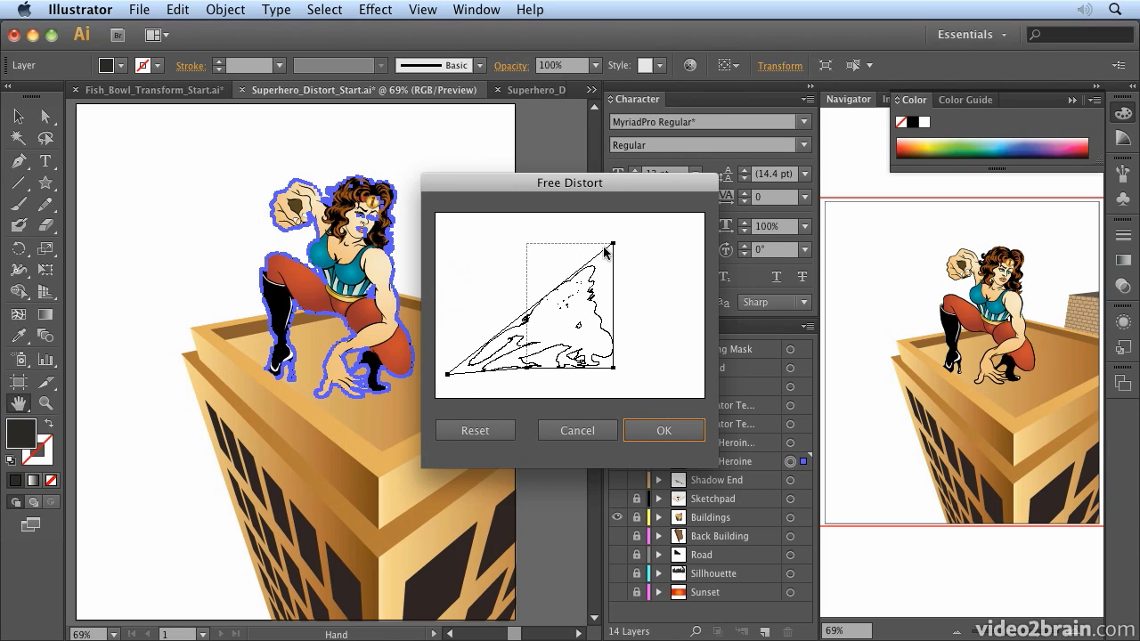
left_click_drag(614, 245, 652, 384)
left_click_drag(446, 375, 437, 397)
left_click_drag(651, 385, 665, 396)
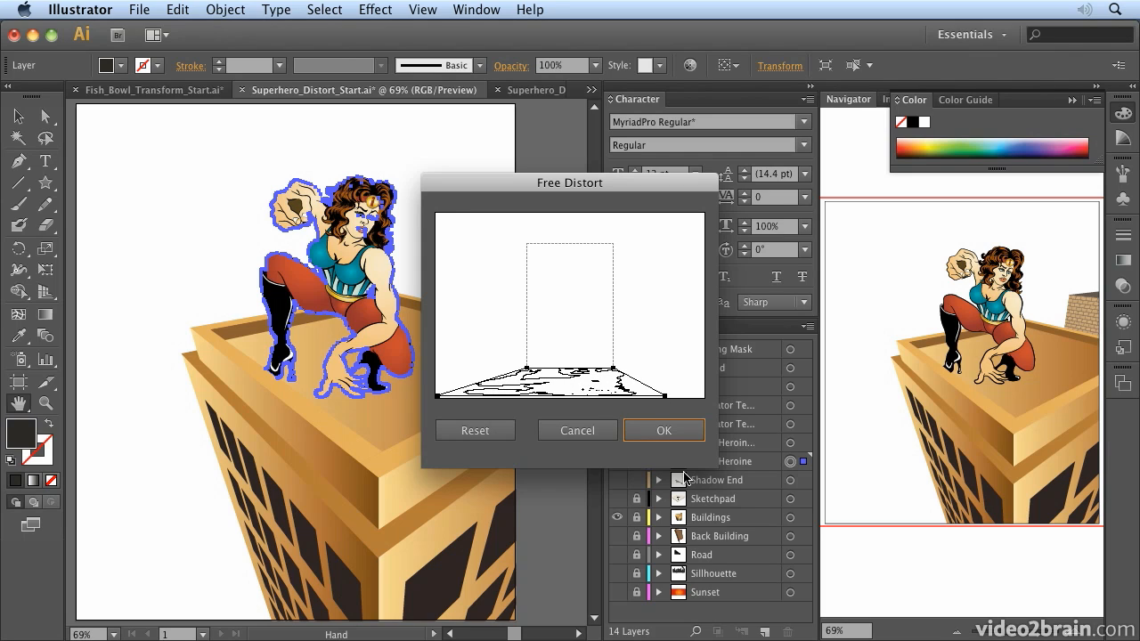
left_click(662, 434)
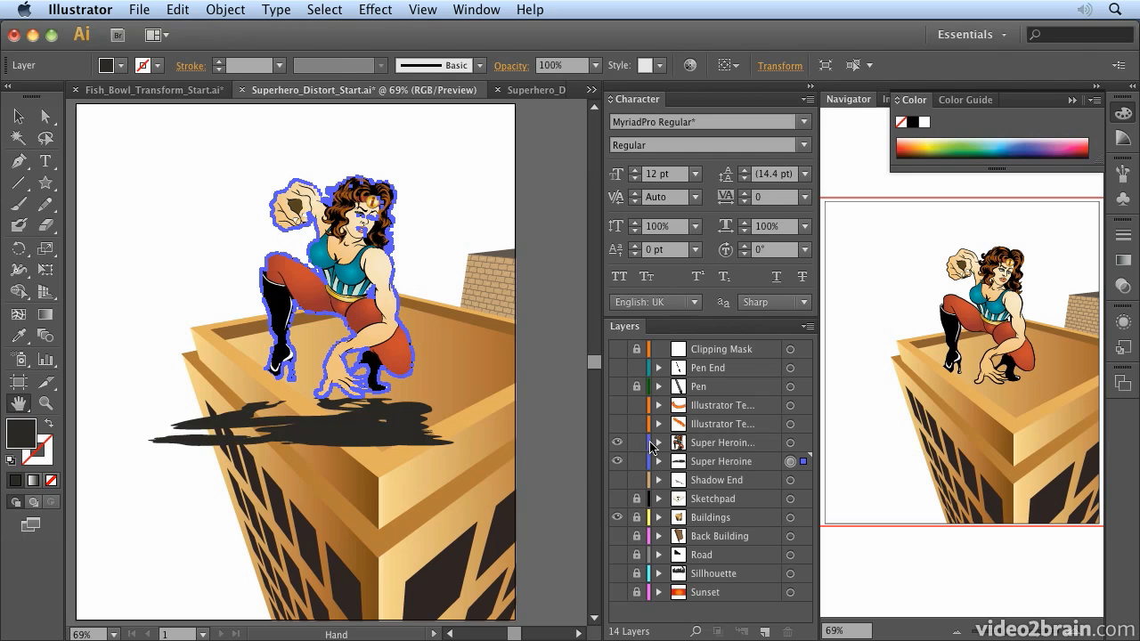
- Edit the shadow's Free Distort effect, swinging both head-end corners out to the left and raising the foot-end corners slightly towards the feet
left_click(1124, 328)
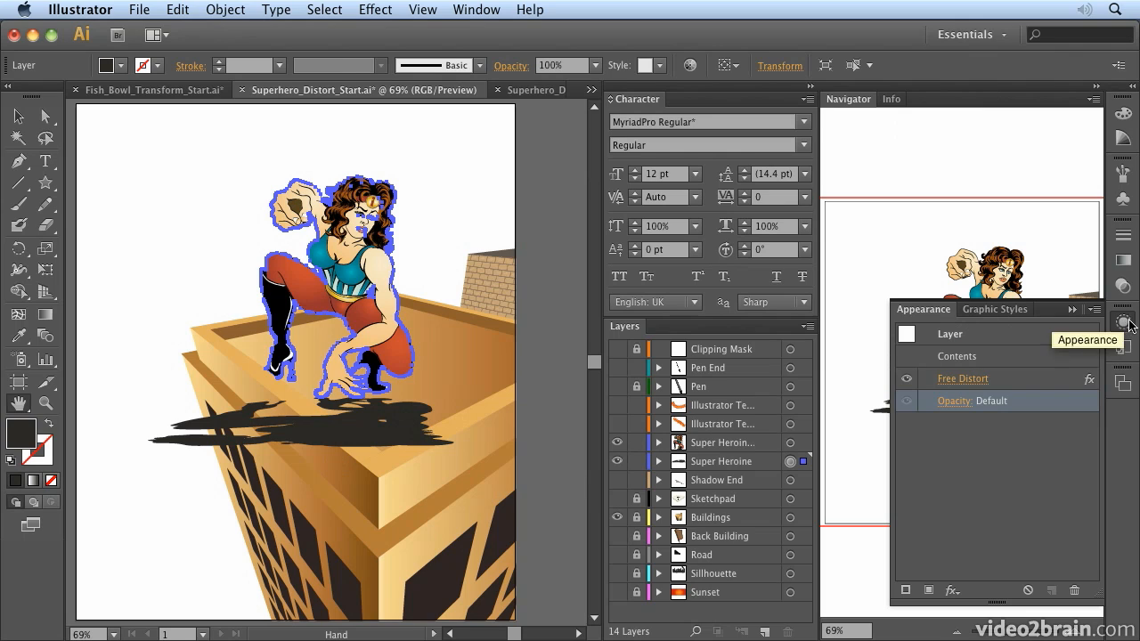
left_click(969, 381)
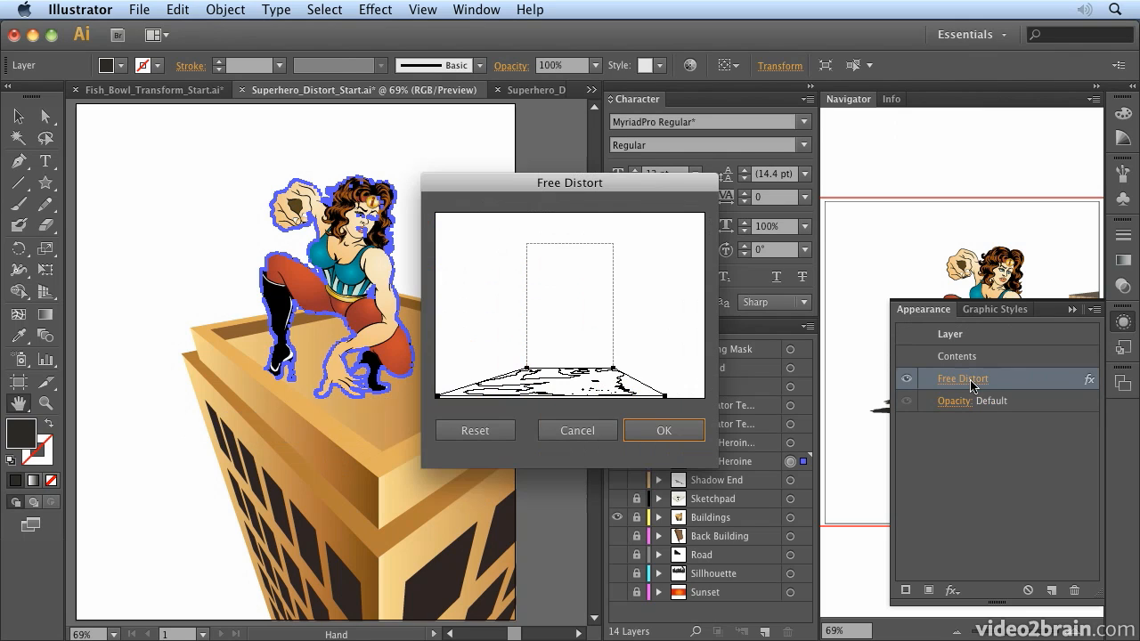
left_click_drag(442, 400, 437, 329)
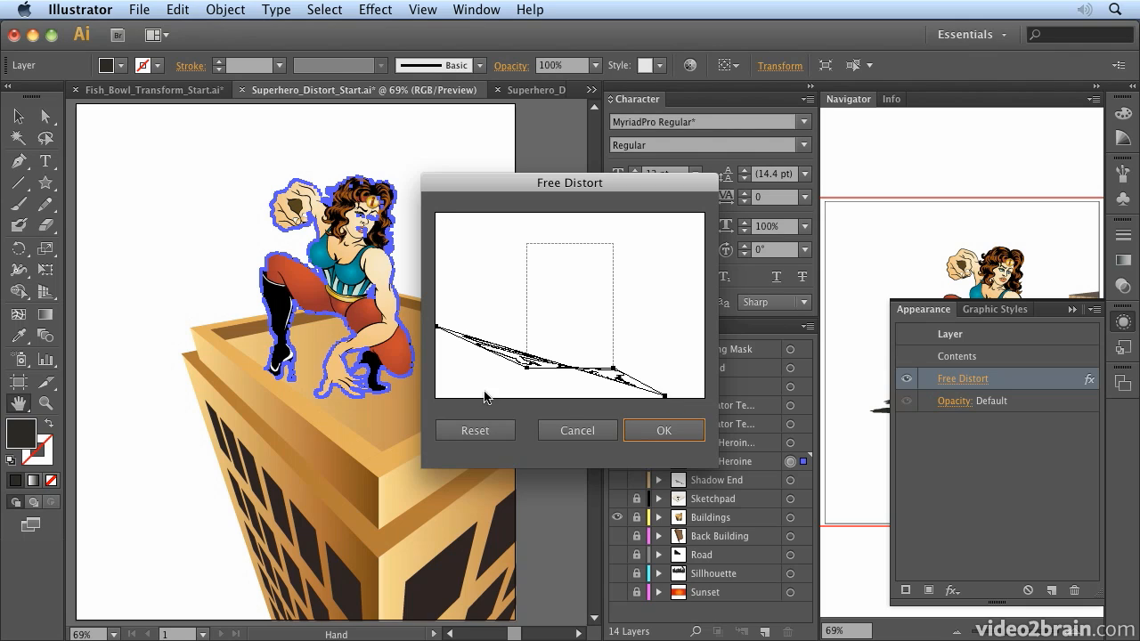
left_click_drag(665, 396, 439, 396)
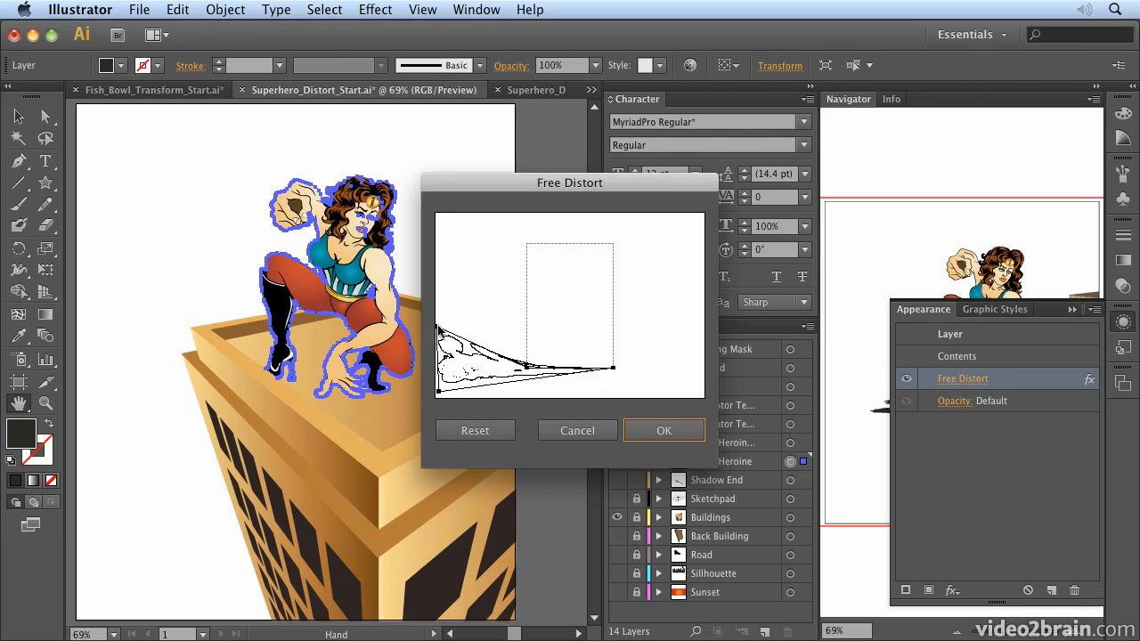
left_click_drag(438, 327, 441, 304)
mouse_move(527, 366)
left_mouse_down()
mouse_move(529, 340)
mouse_move(527, 352)
left_mouse_up()
left_click_drag(612, 367, 610, 359)
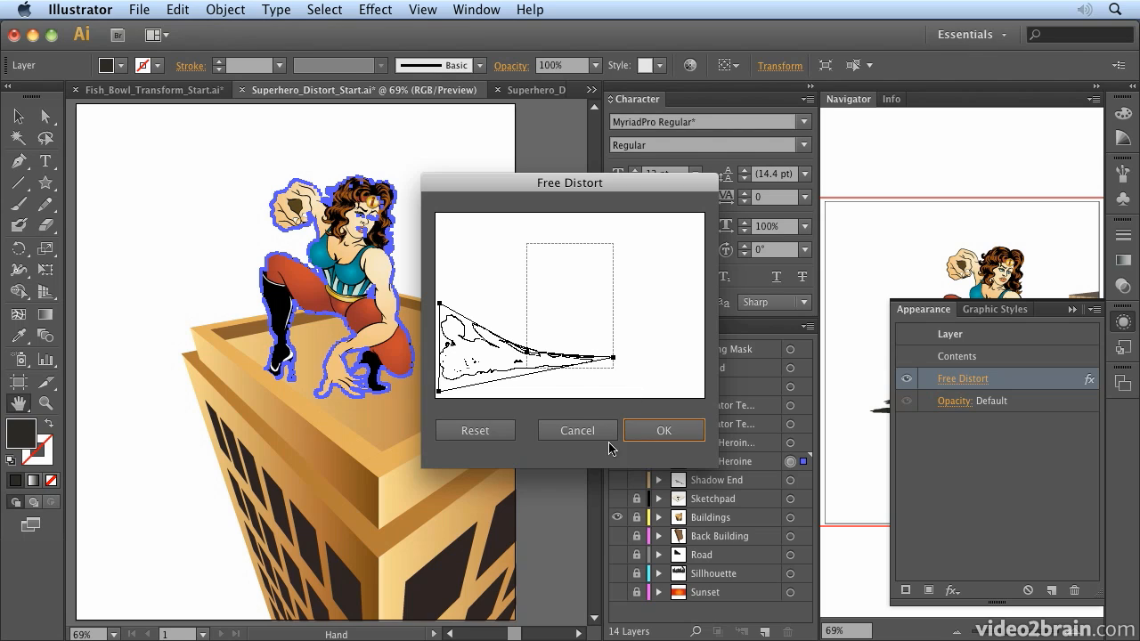
left_click(664, 435)
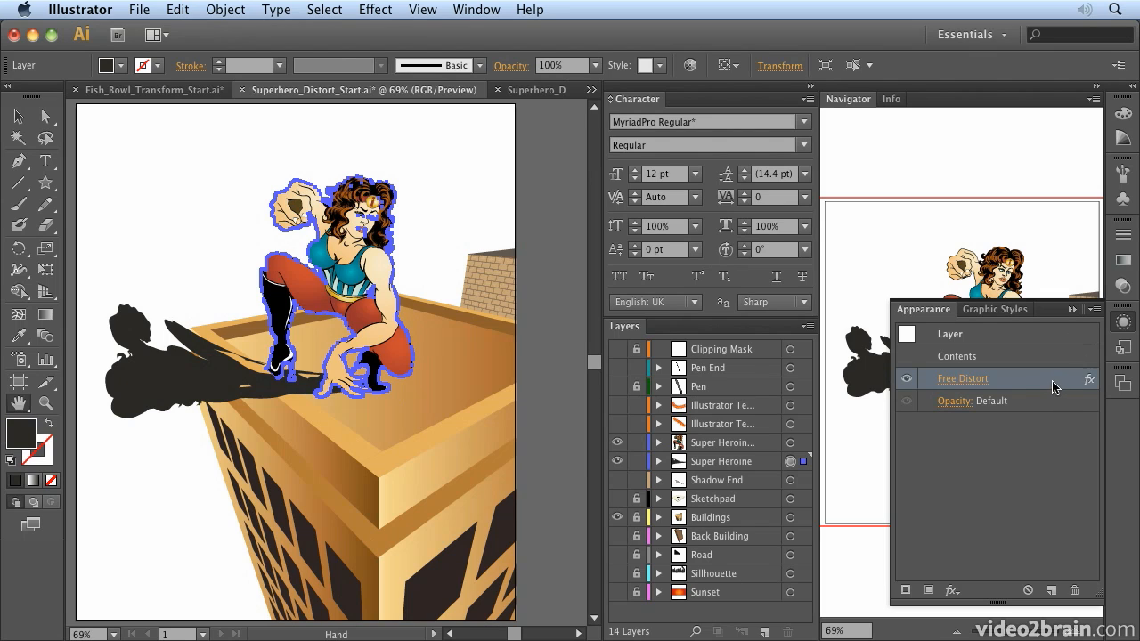
- Fill the shadow silhouette with the orange-to-red linear gradient swatch
left_click(1121, 285)
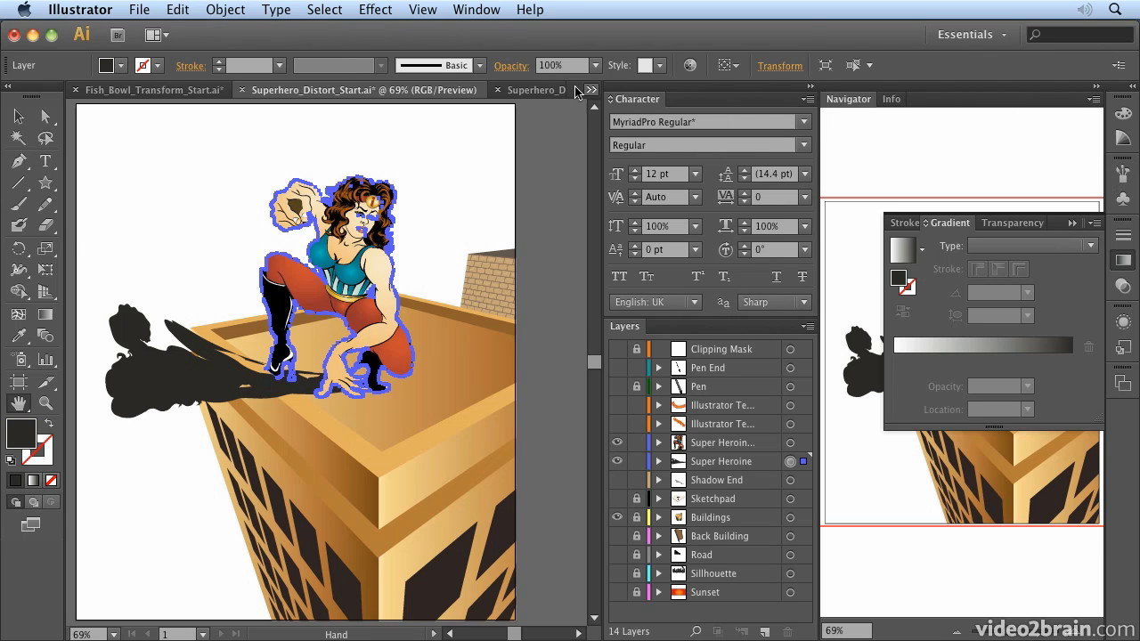
left_click(482, 10)
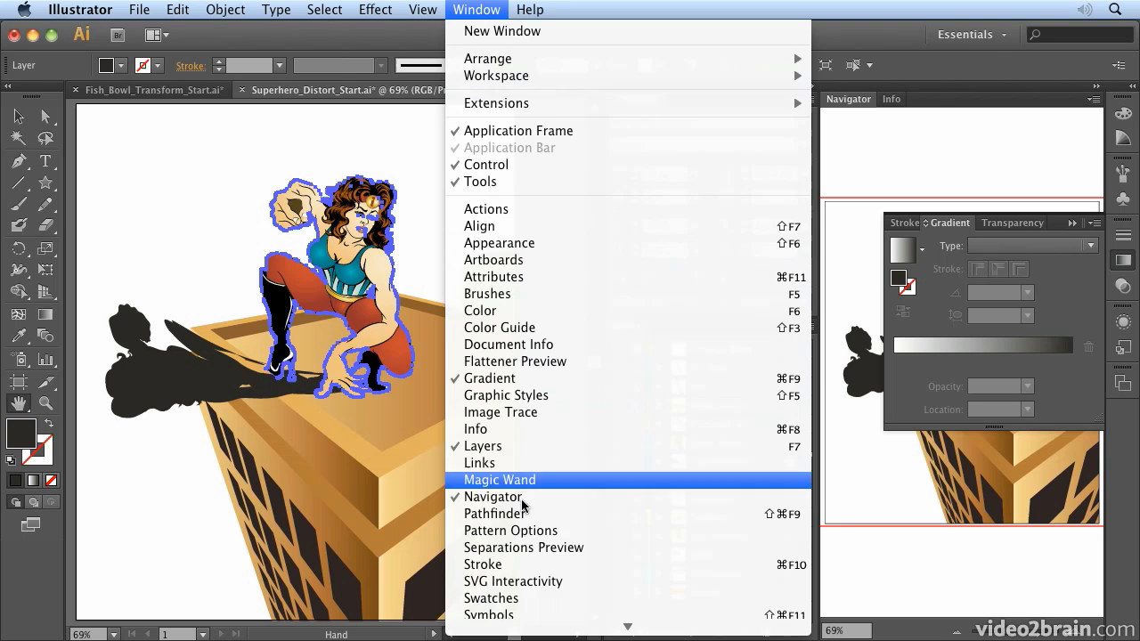
left_click(534, 599)
left_click_drag(773, 164, 772, 156)
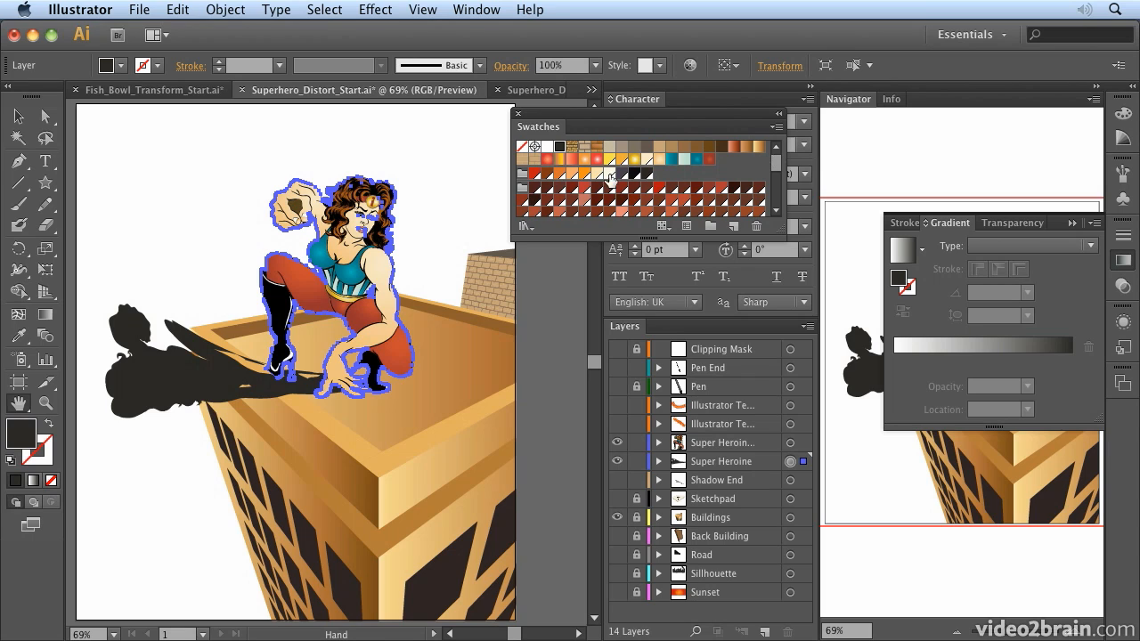
left_click(571, 159)
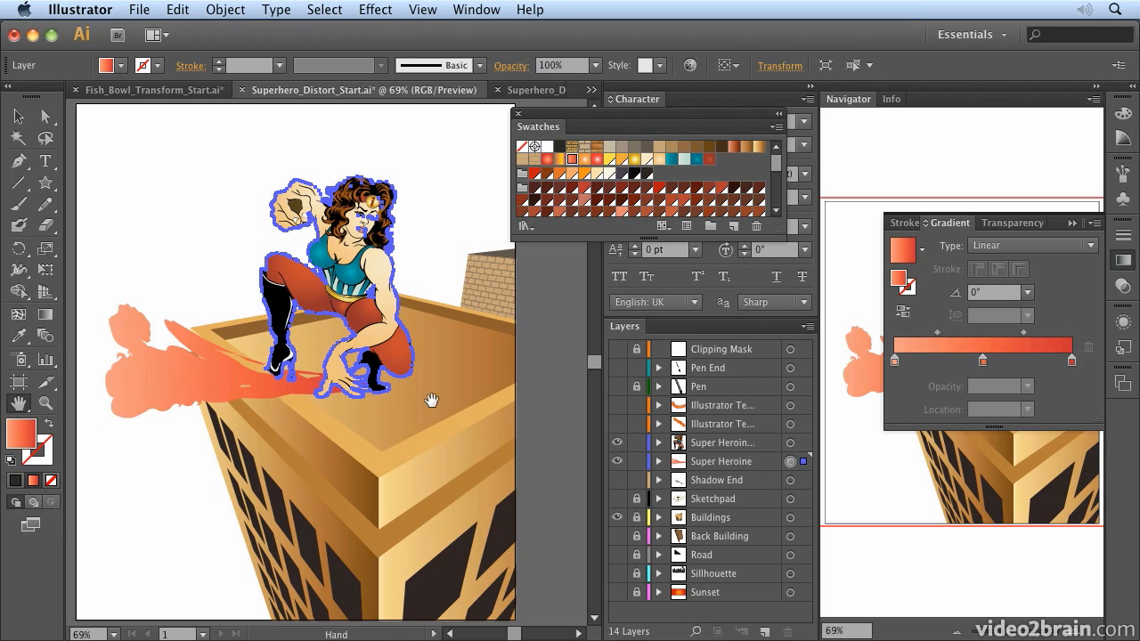
- Move the gradient's middle stop to 100% and set the starting stop's opacity to 0%
left_click_drag(982, 361, 983, 405)
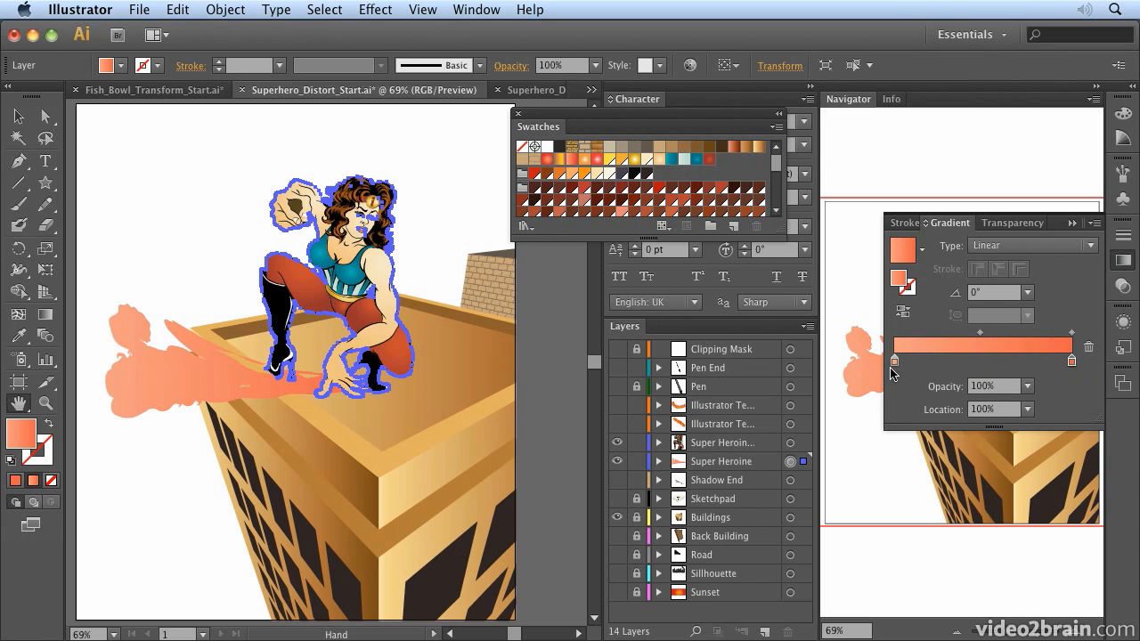
left_click(893, 362)
left_click(1027, 385)
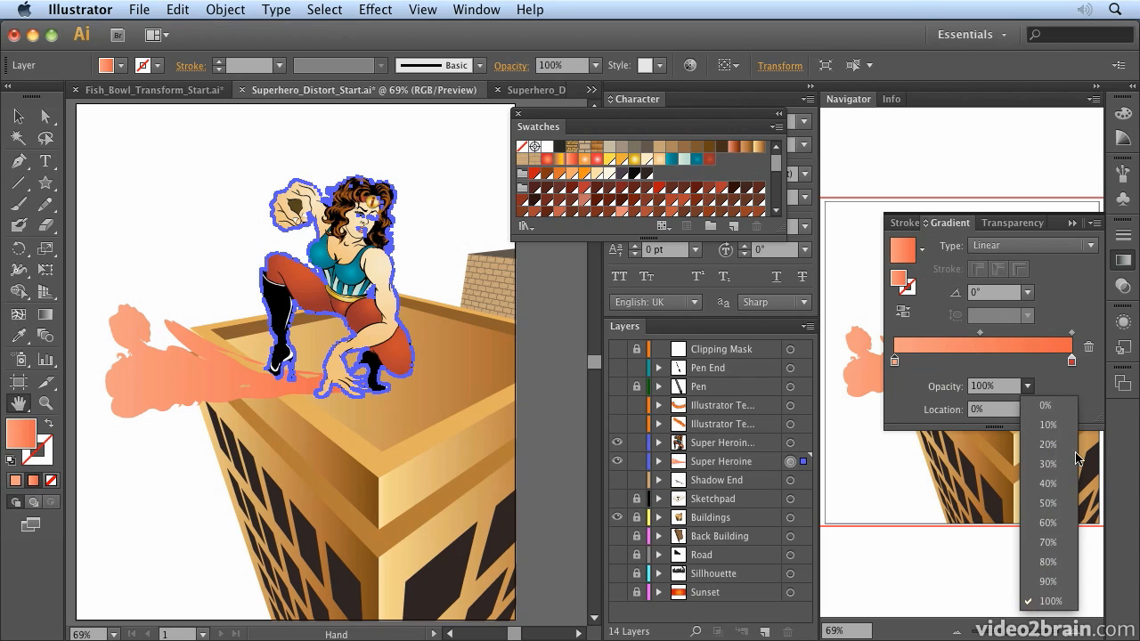
left_click(1046, 405)
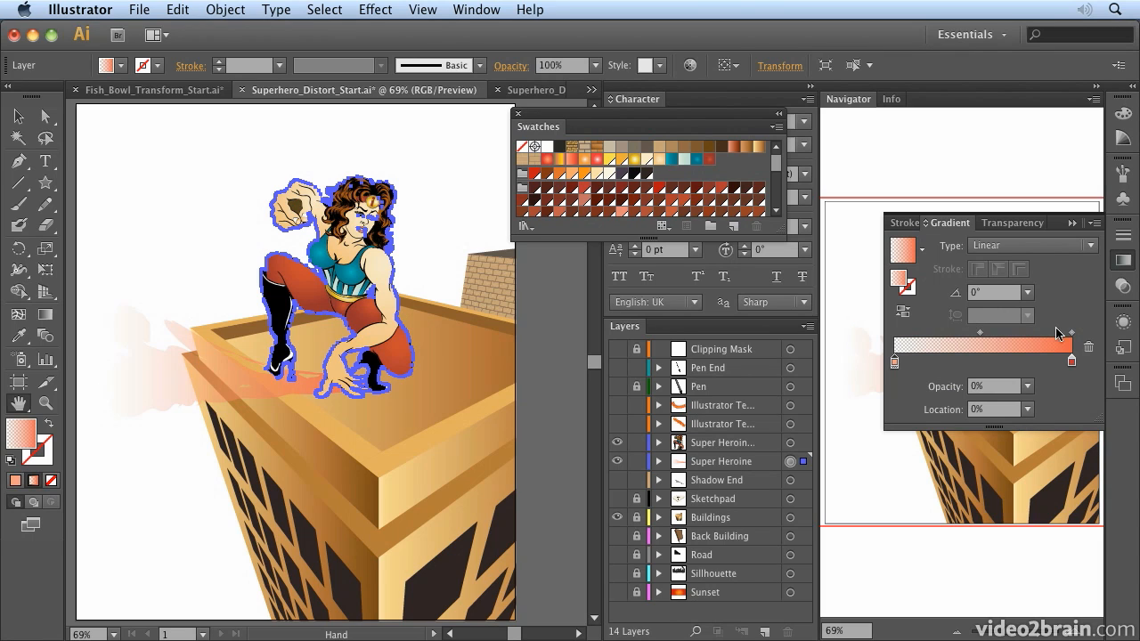
- Recolor the gradient's red end stop to black, delete the leftover orange stop, and keep the black stop at 100%
double_click(1071, 363)
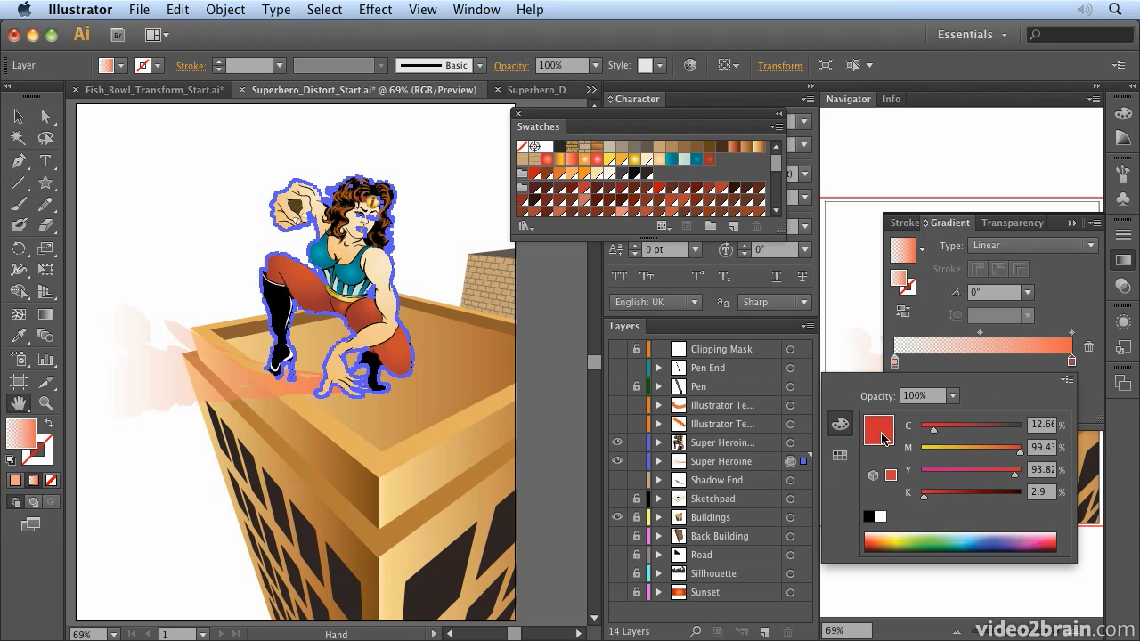
left_click(869, 516)
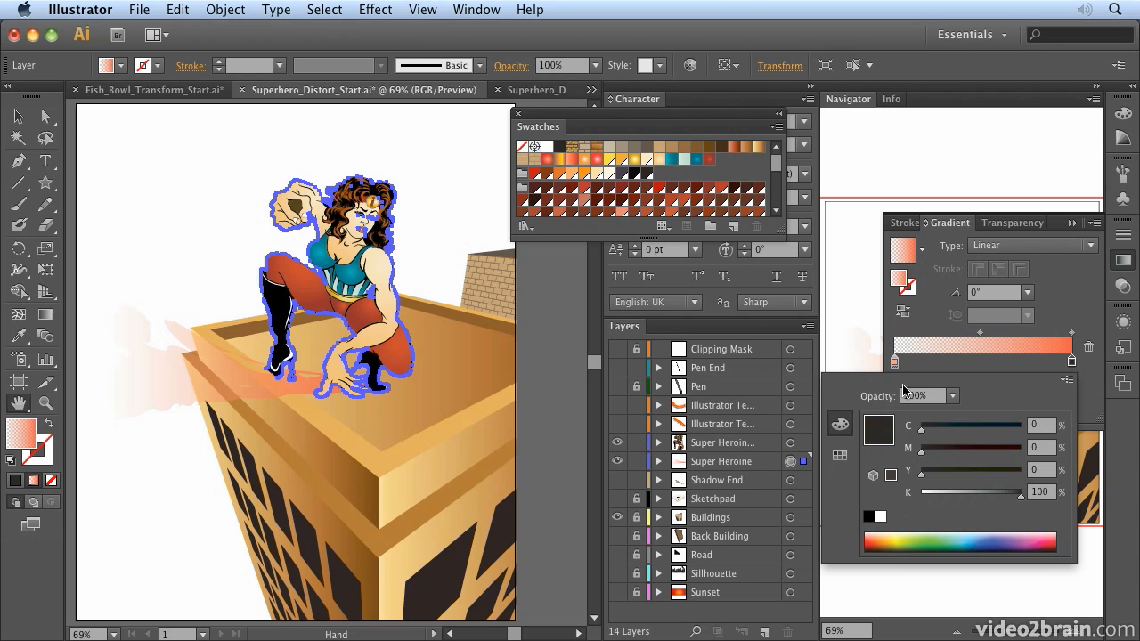
left_click(1092, 372)
left_click_drag(1072, 361, 1046, 361)
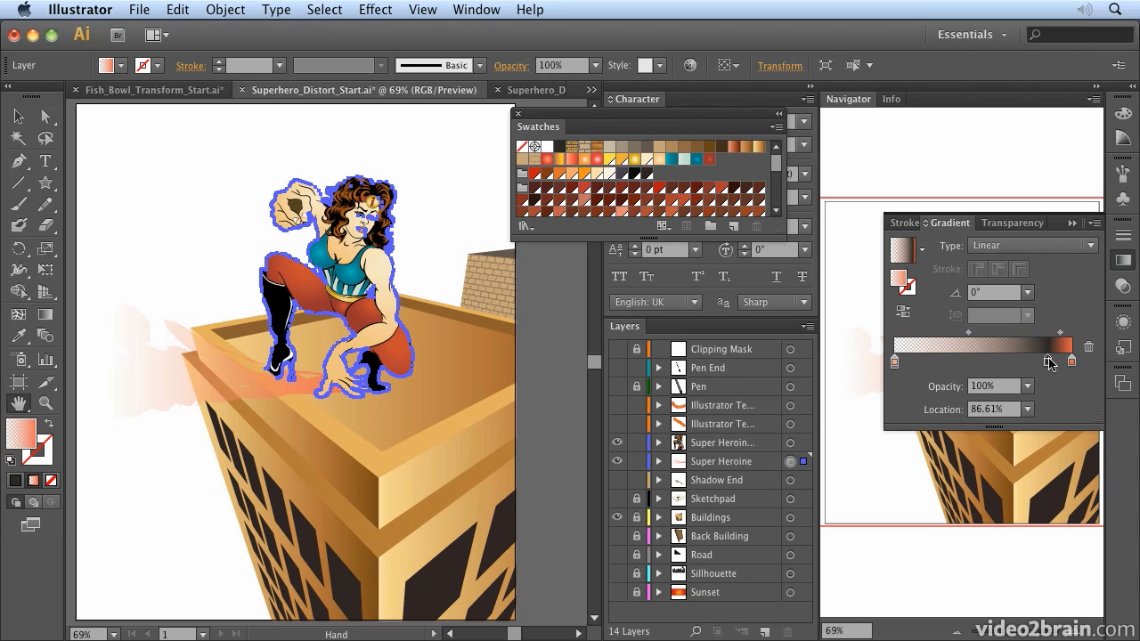
left_click(1072, 363)
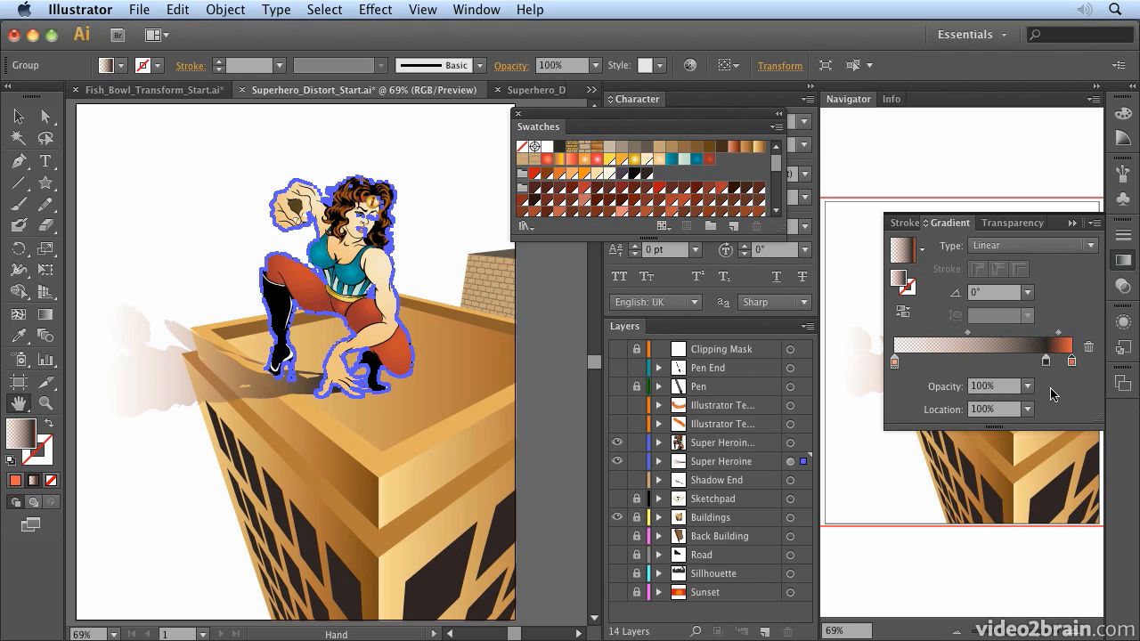
left_click(1088, 346)
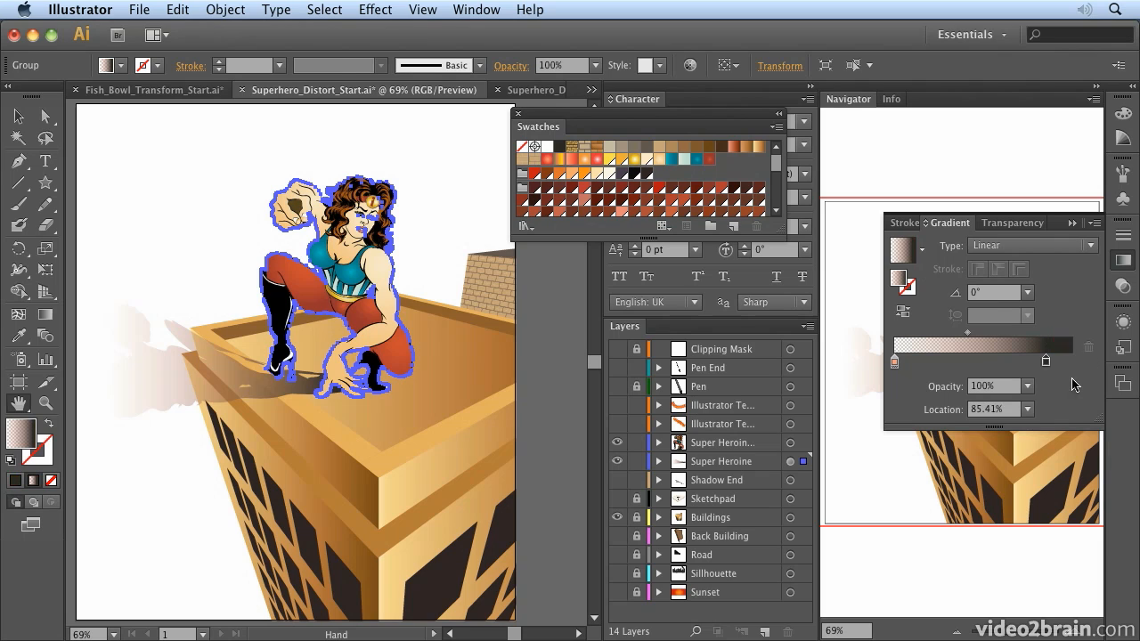
left_click_drag(1047, 364, 1095, 369)
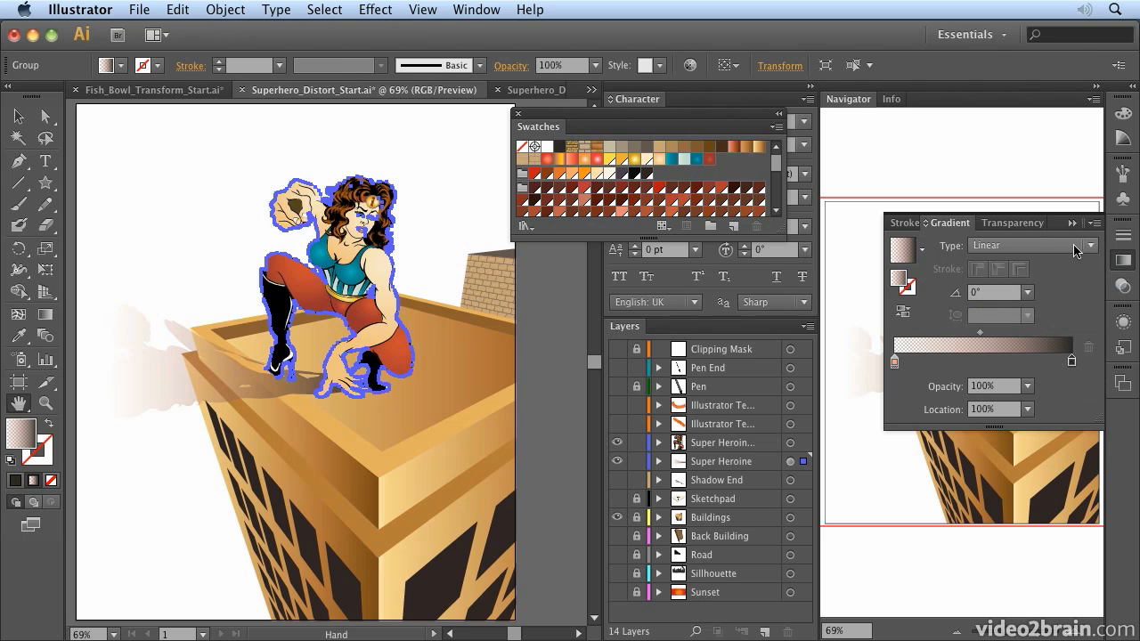
- Try the Radial gradient type on the shadow and return it to Linear
left_click(1086, 250)
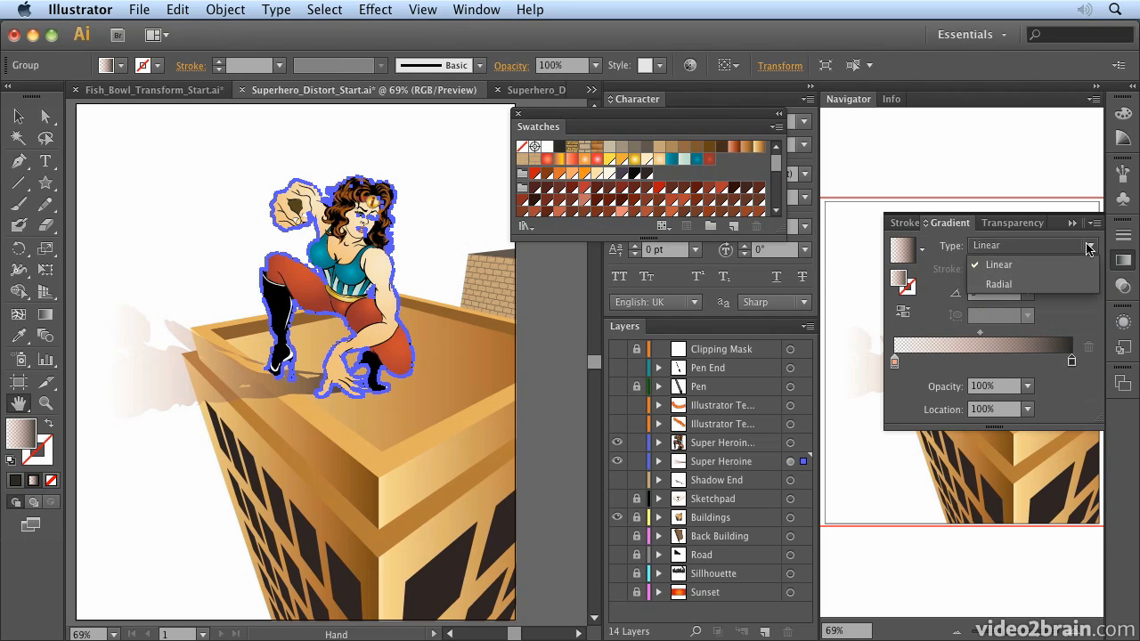
left_click(1057, 283)
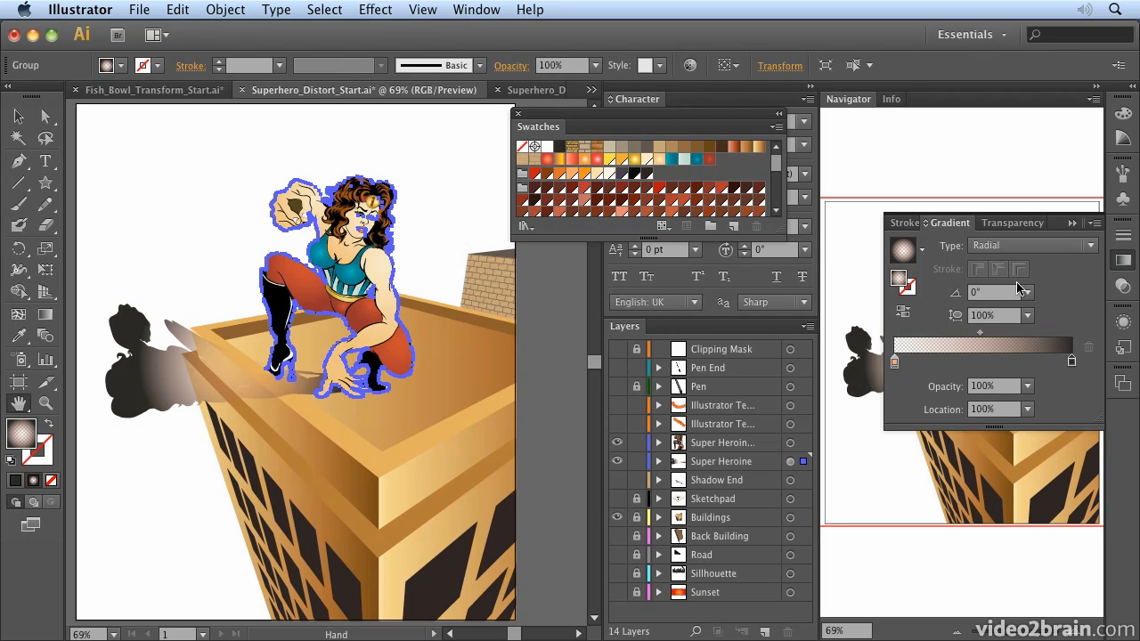
left_click(1049, 247)
left_click(1031, 267)
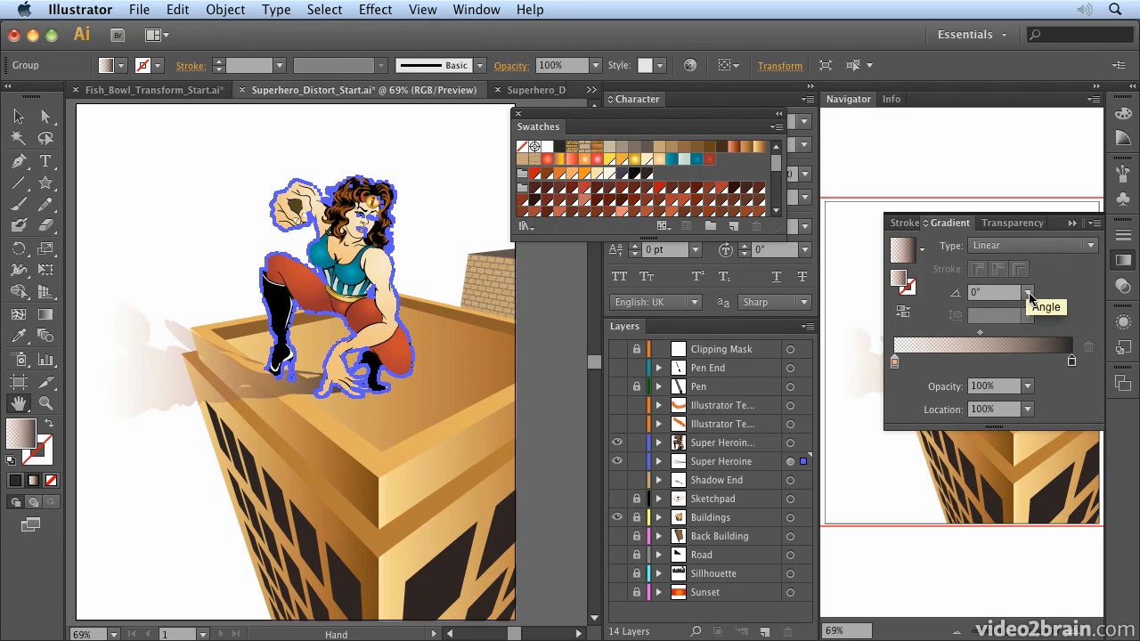
- Set the shadow group's opacity to 90% and, after trying Overlay, its blending mode to Multiply
left_click(1123, 324)
left_click(963, 403)
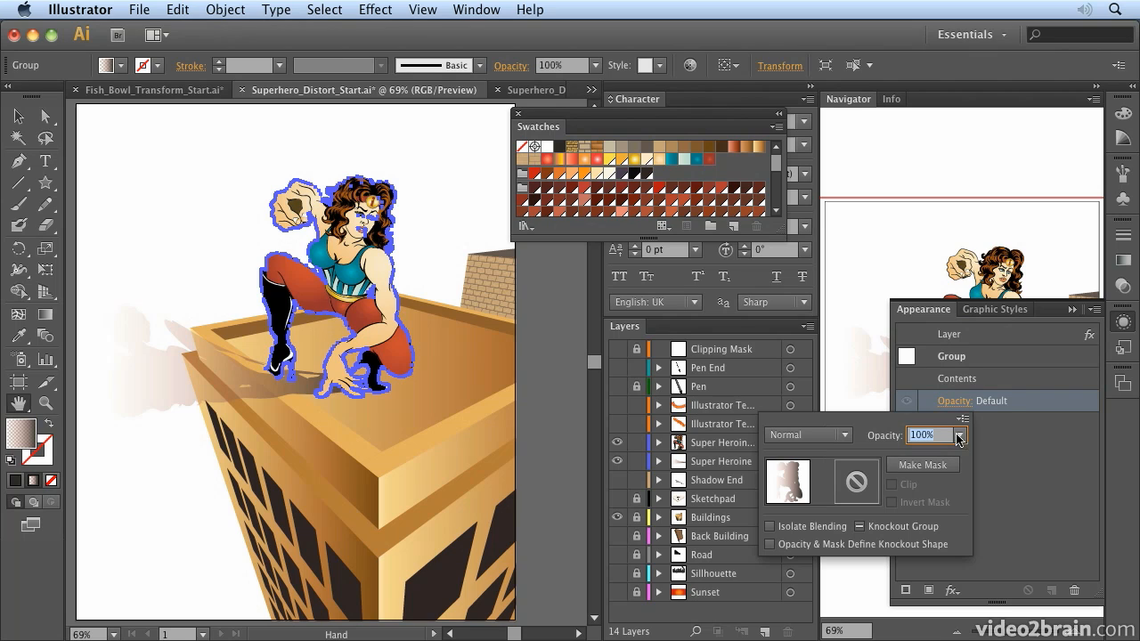
left_click(958, 436)
left_click(970, 393)
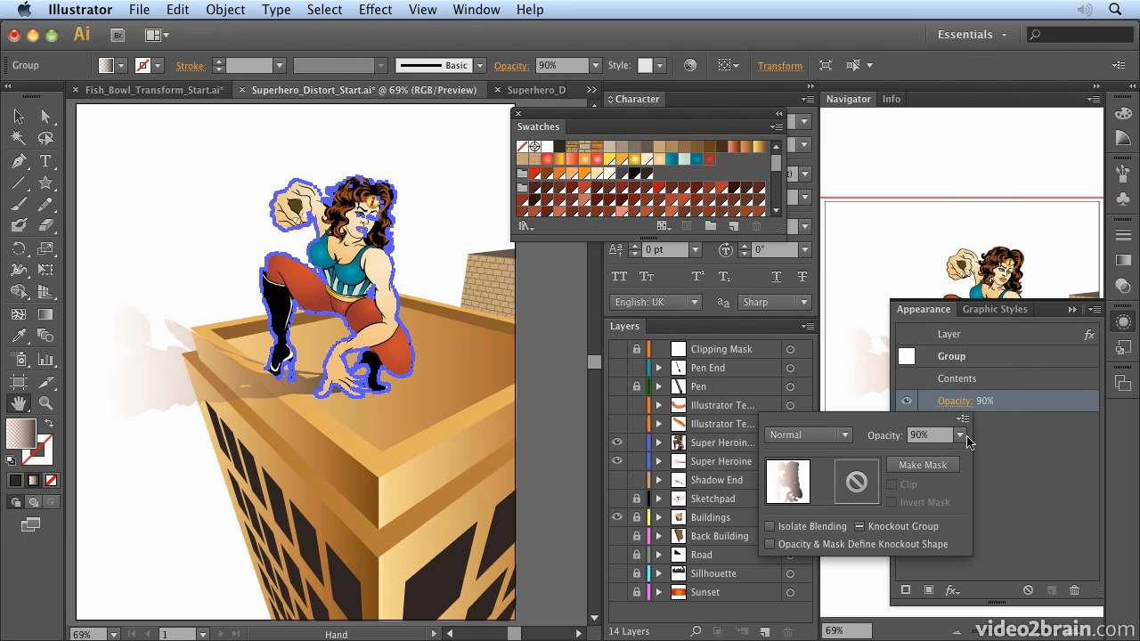
left_click(844, 436)
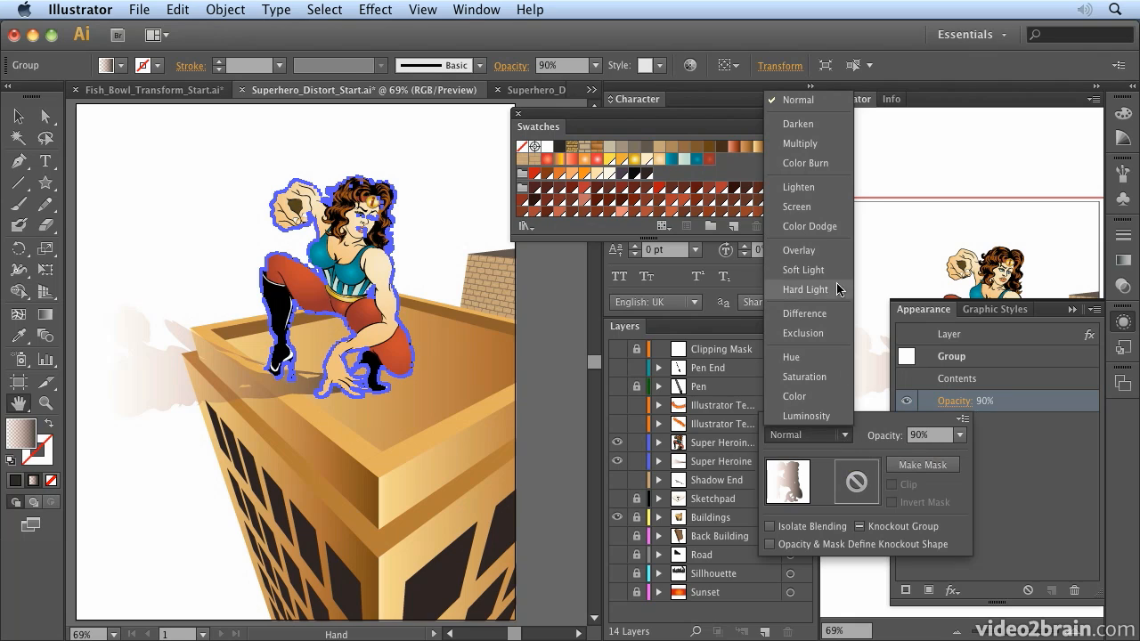
left_click(819, 250)
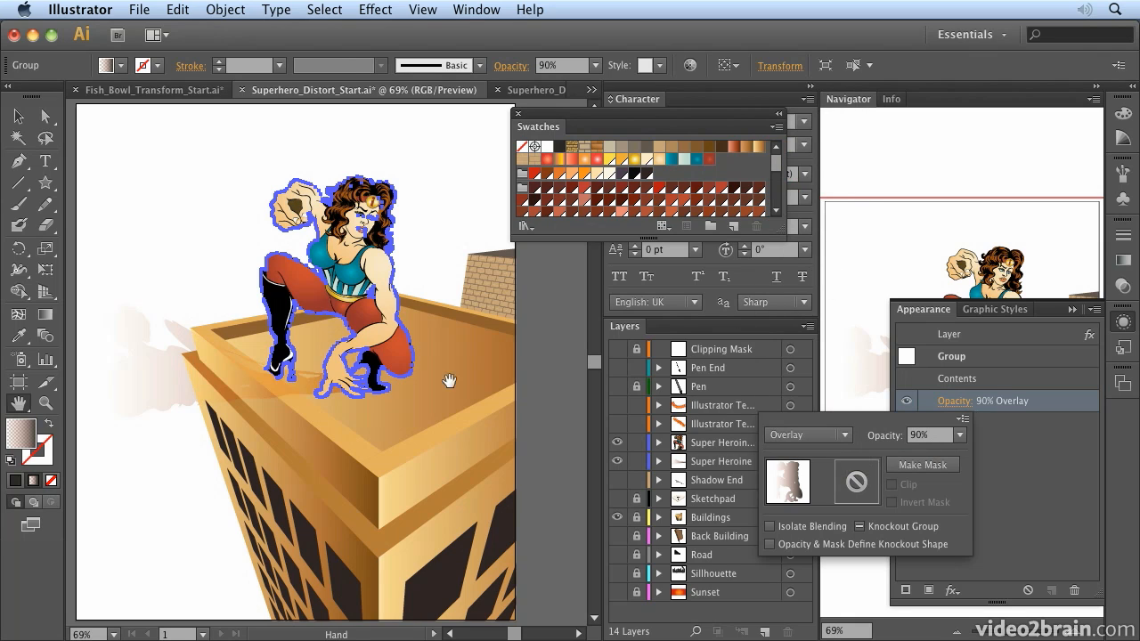
left_click(819, 436)
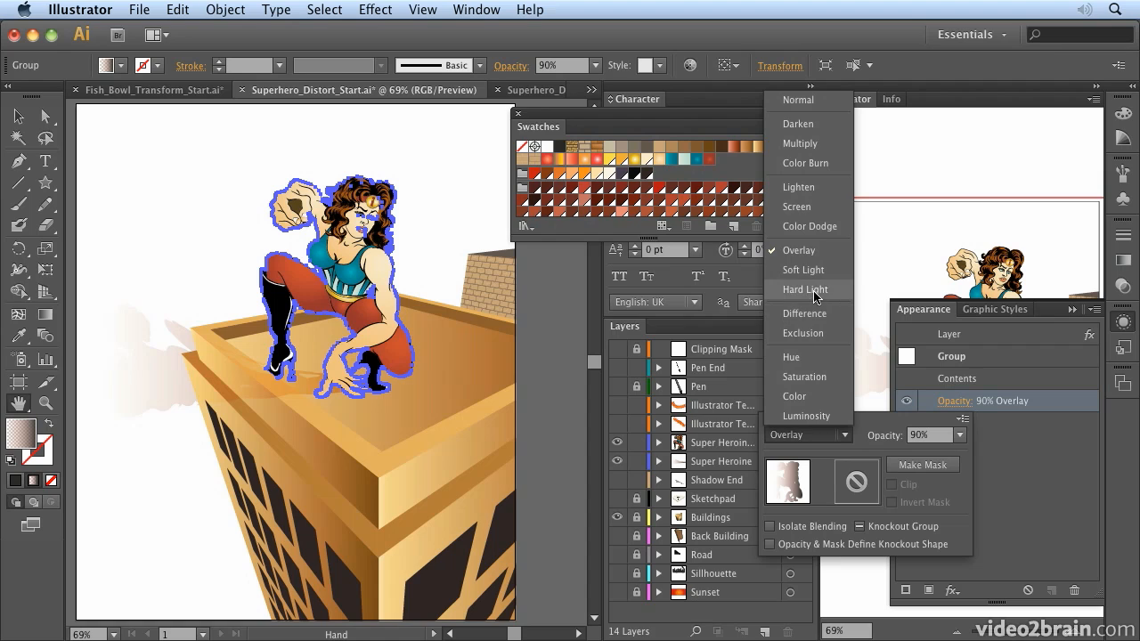
left_click(793, 143)
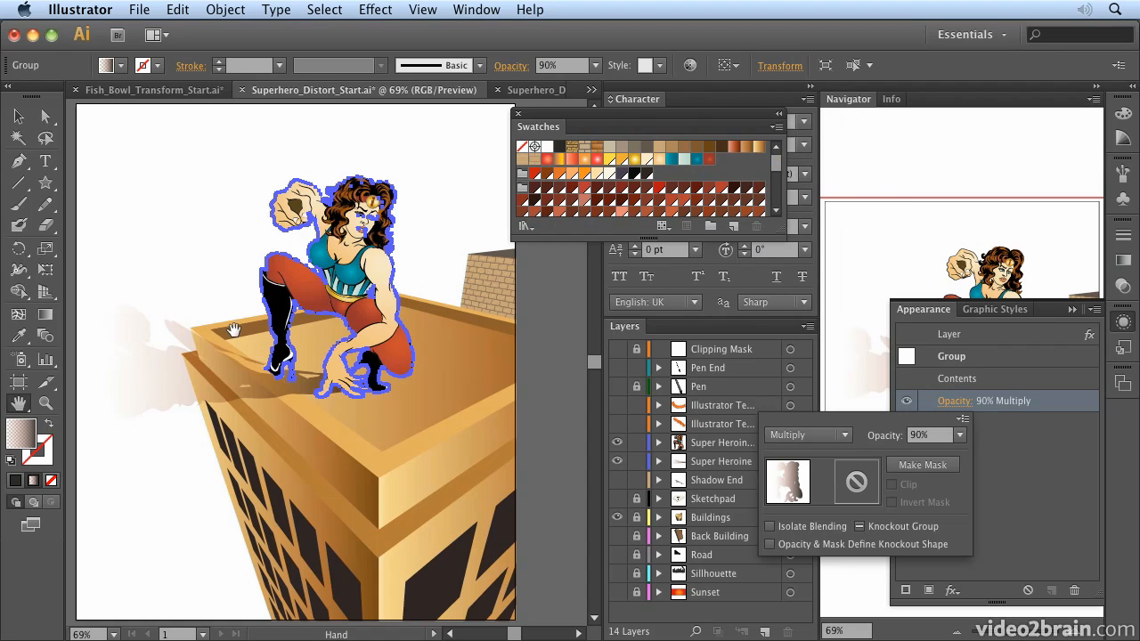
left_click(398, 417)
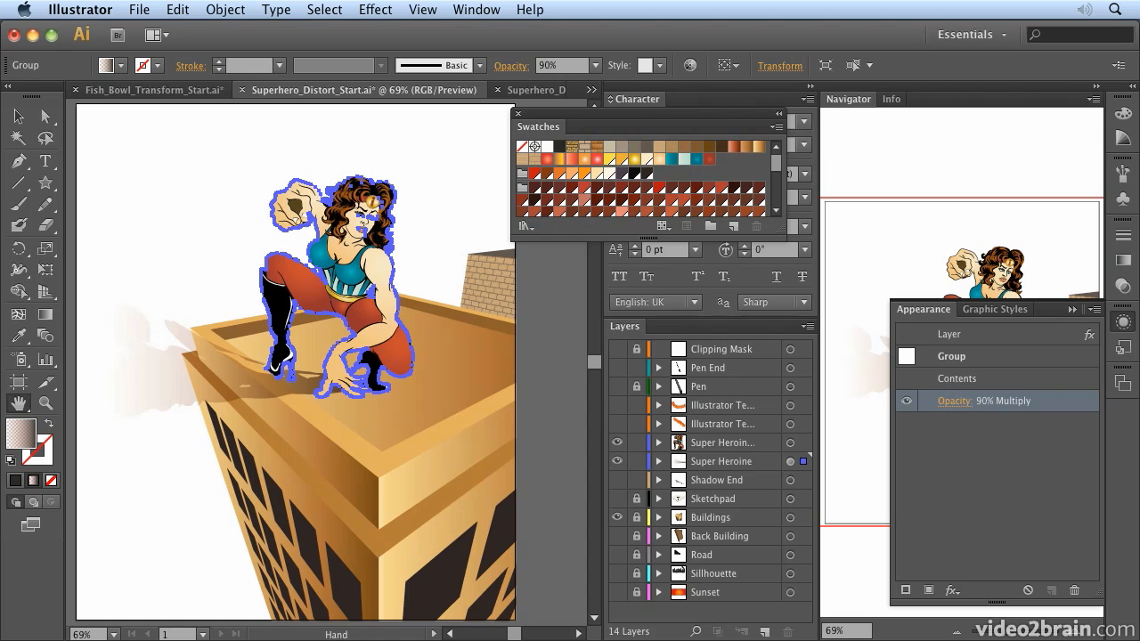
- Switch to the Superhero_Distort_End.ai document to view the finished artwork
left_click(735, 427)
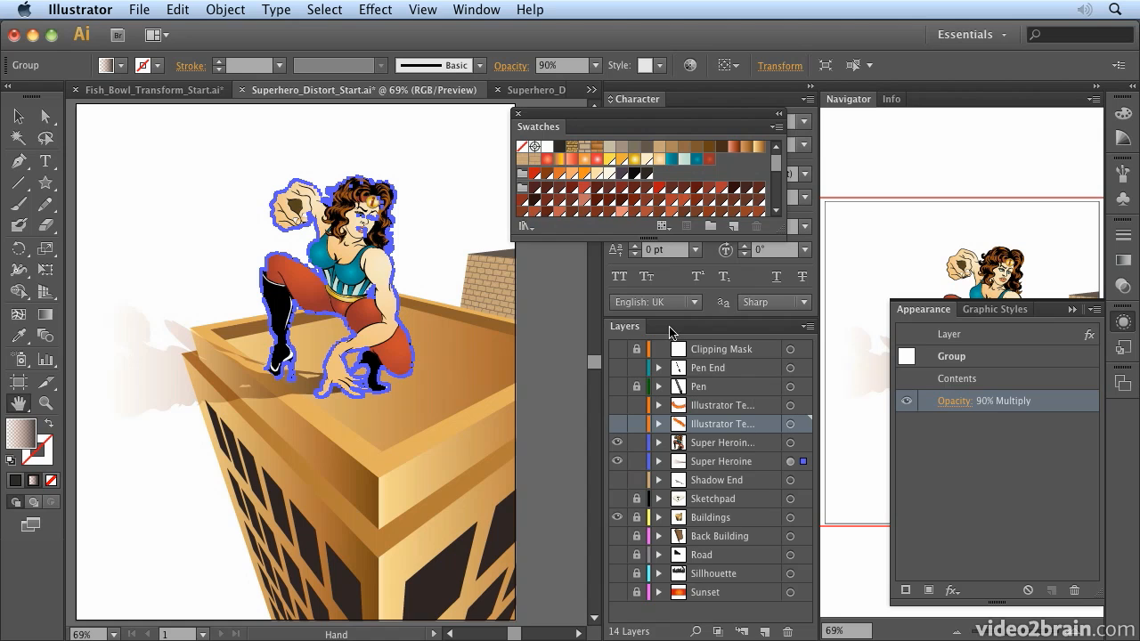
left_click(531, 91)
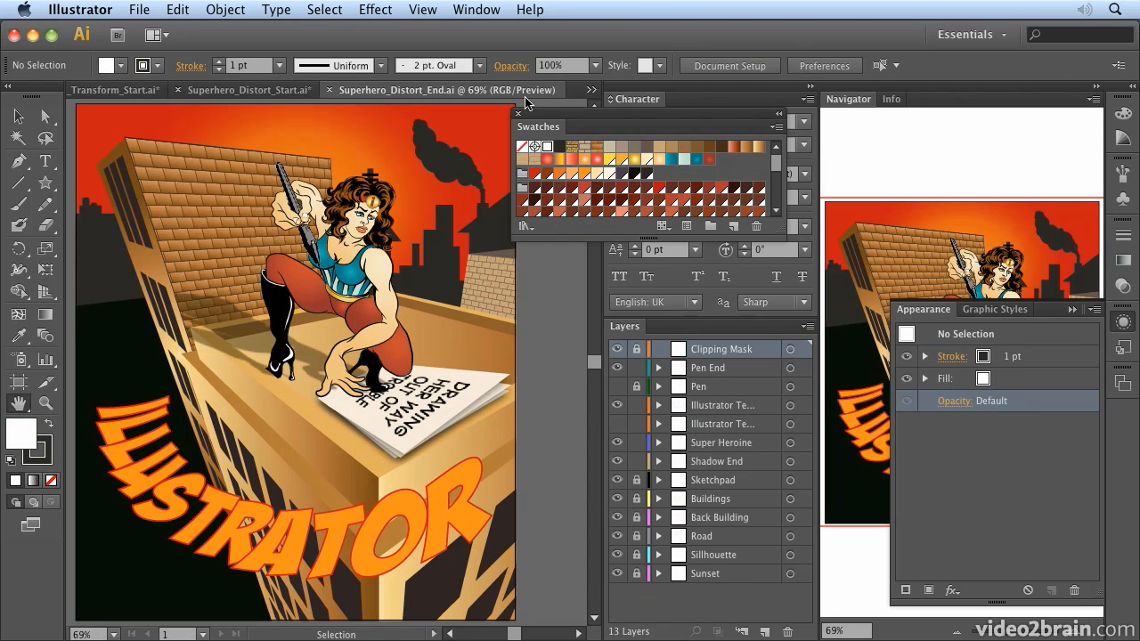